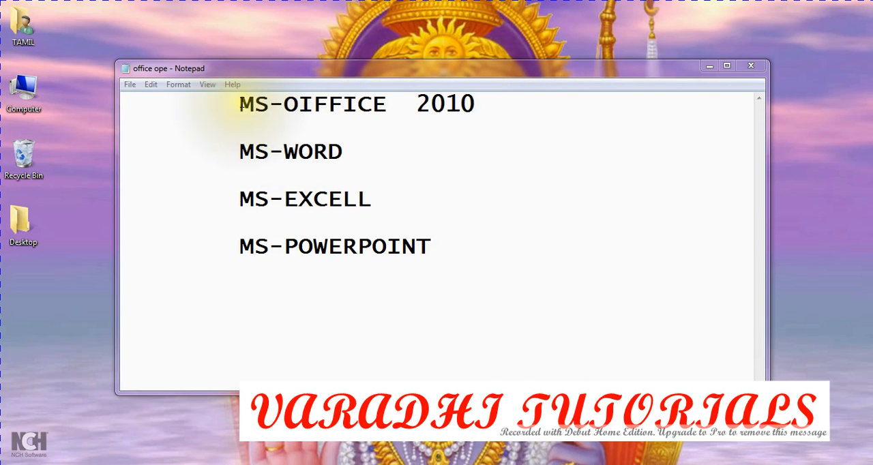
drag(241, 151, 344, 151)
drag(237, 199, 354, 208)
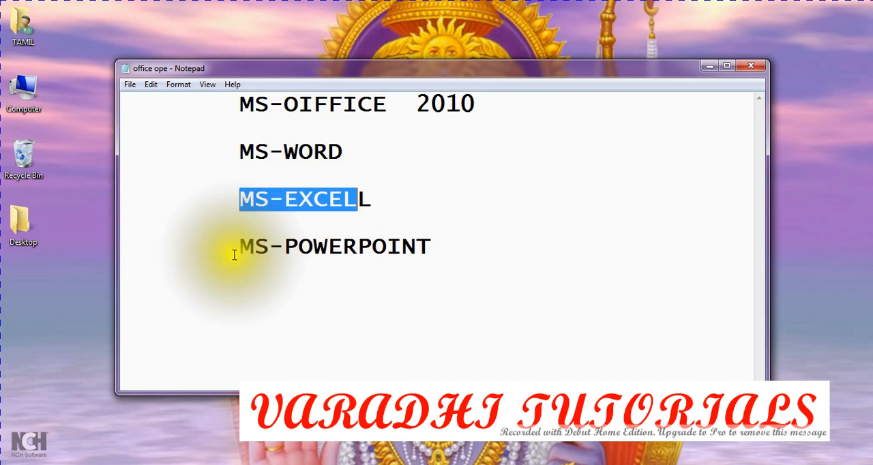
drag(239, 247, 334, 270)
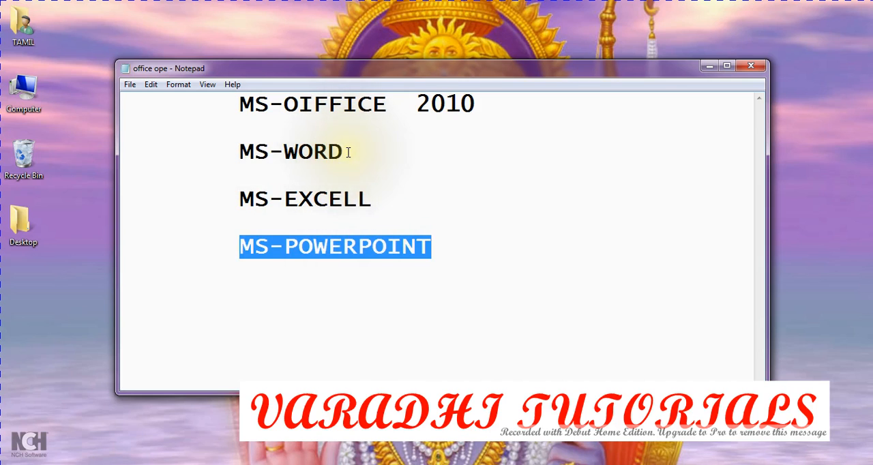
drag(344, 152, 242, 151)
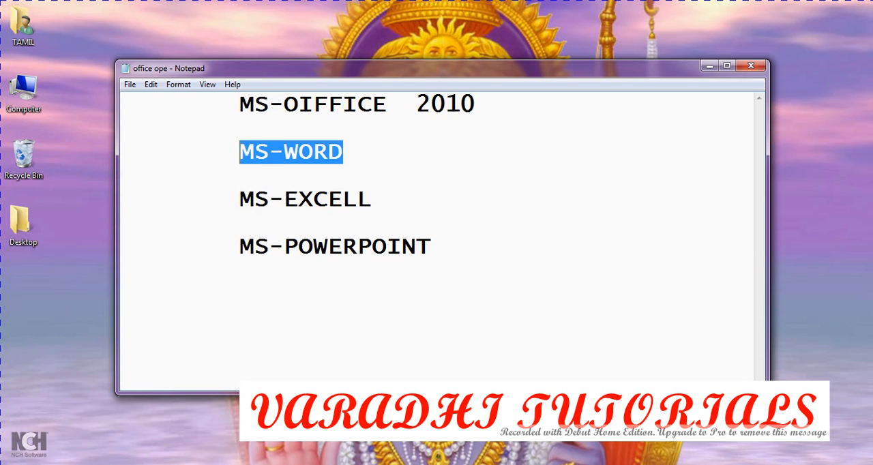
Step: Launch Microsoft Word 2010 from the Microsoft Office program folder and dismiss the activation wizard
click(32, 464)
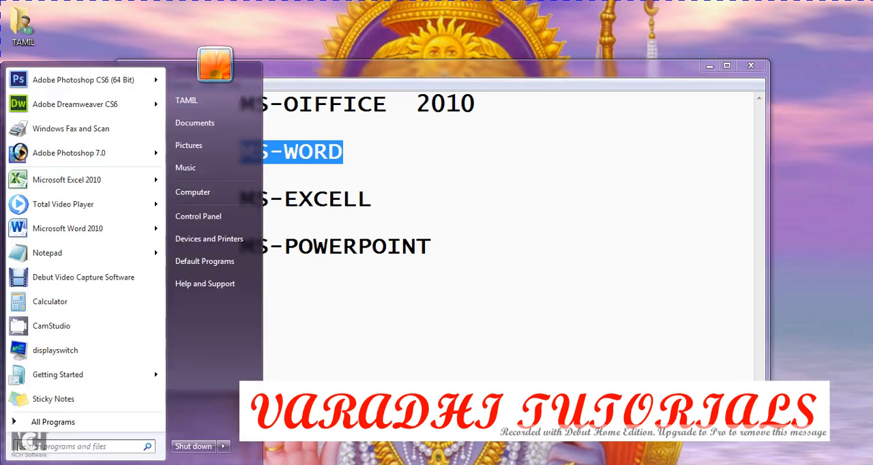
click(85, 428)
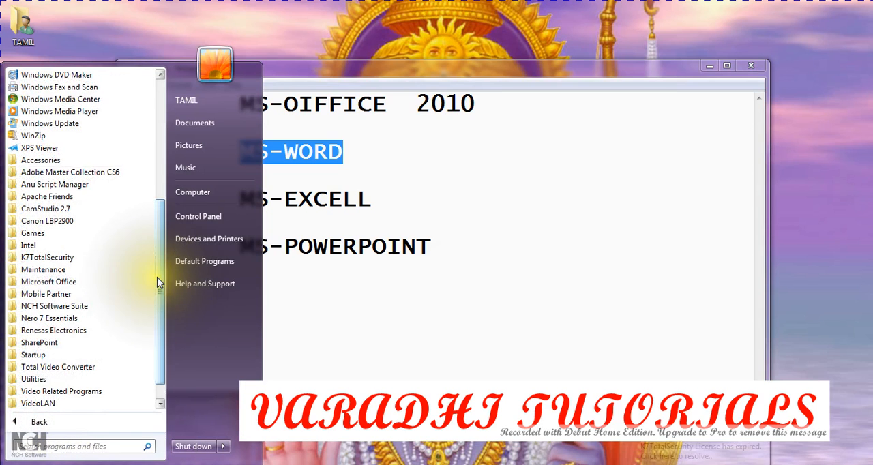
drag(160, 277, 165, 320)
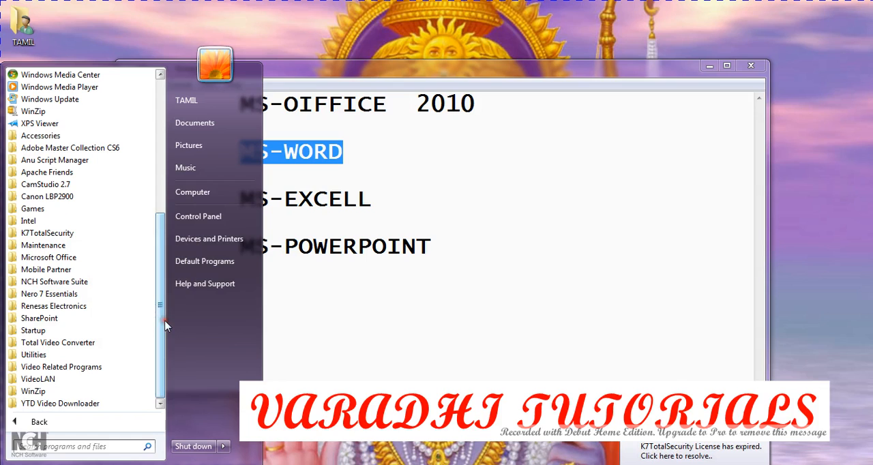
click(111, 258)
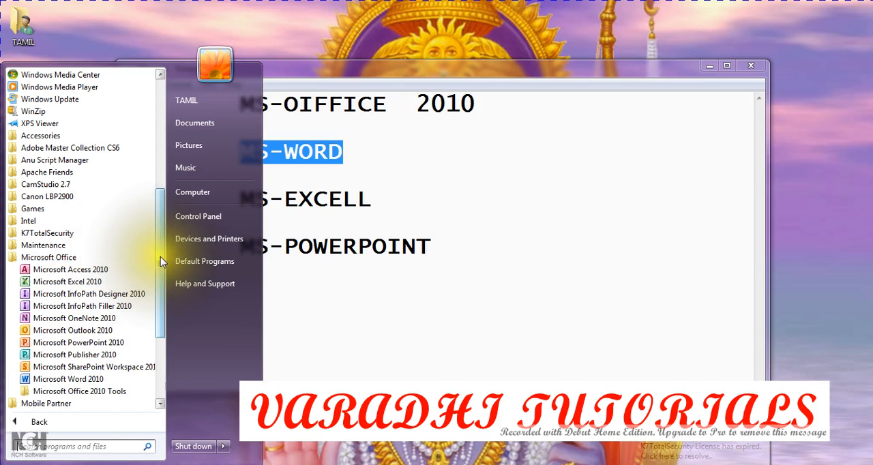
drag(160, 257, 162, 272)
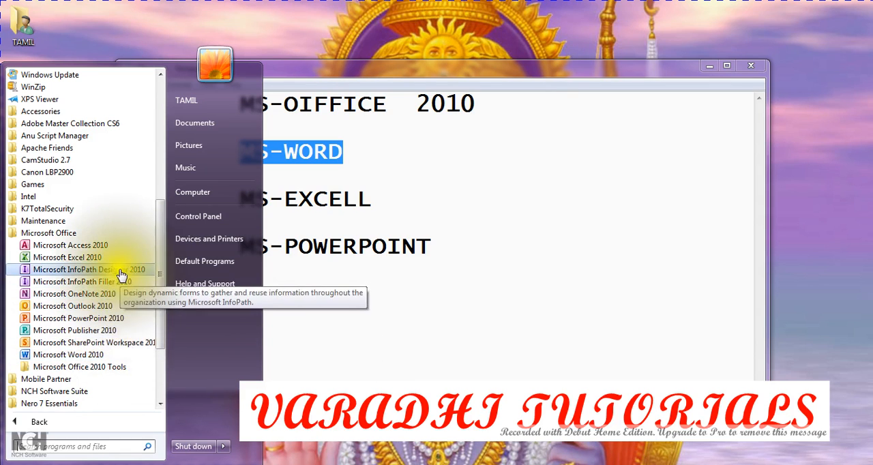
click(108, 352)
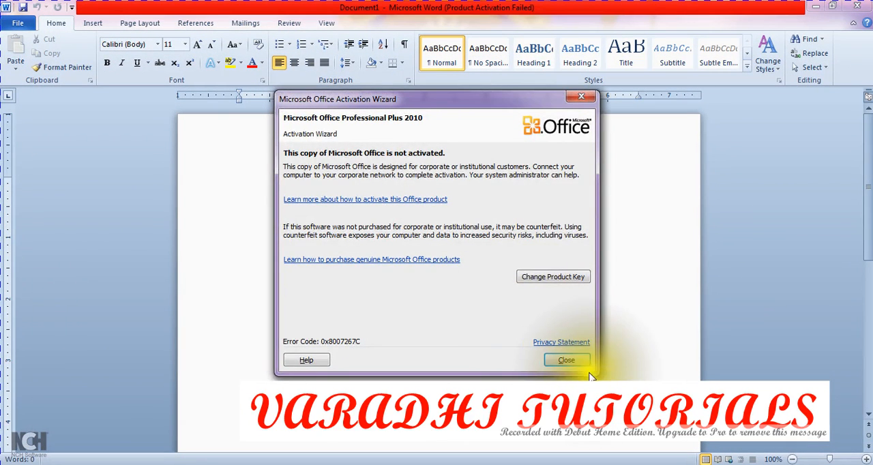
click(576, 359)
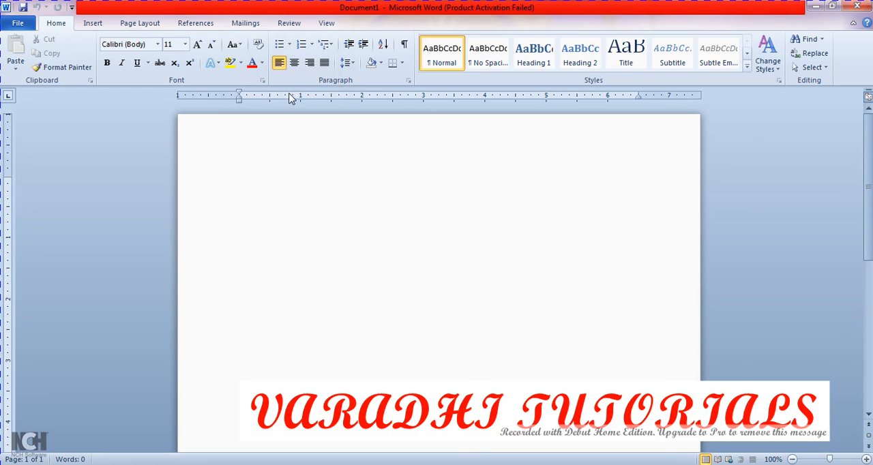
Step: Examine the window control and quick access commands, and look over the recent documents list before returning to the blank page
click(7, 8)
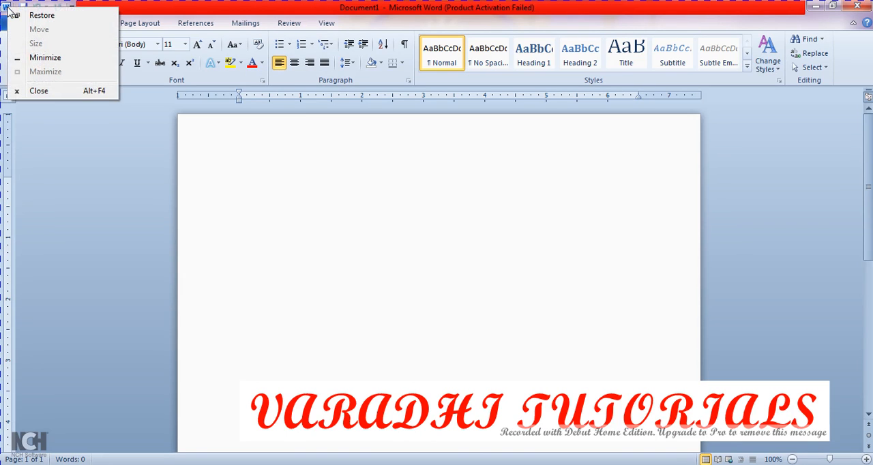
click(166, 16)
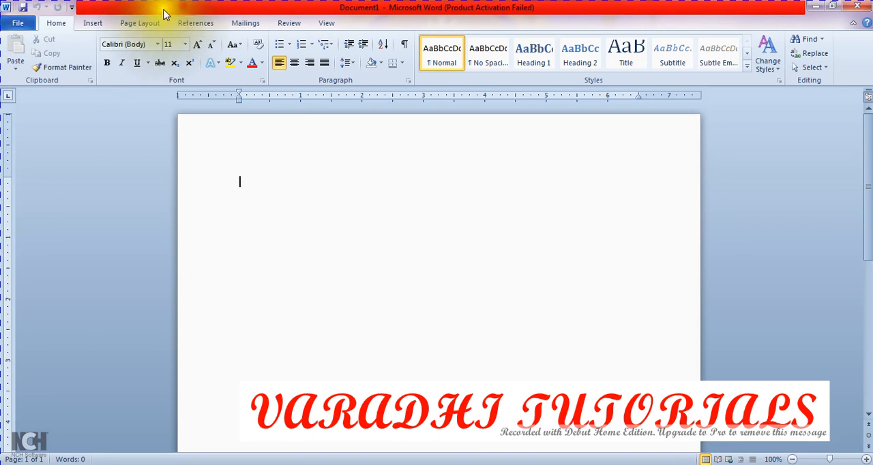
click(7, 8)
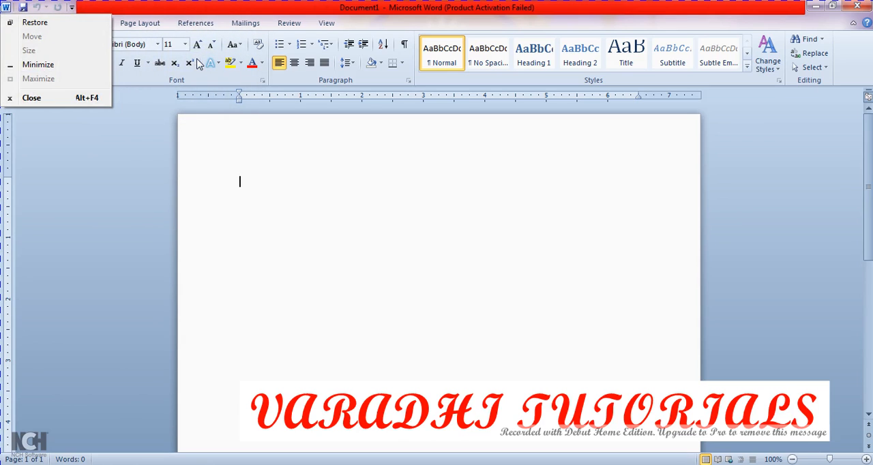
click(135, 9)
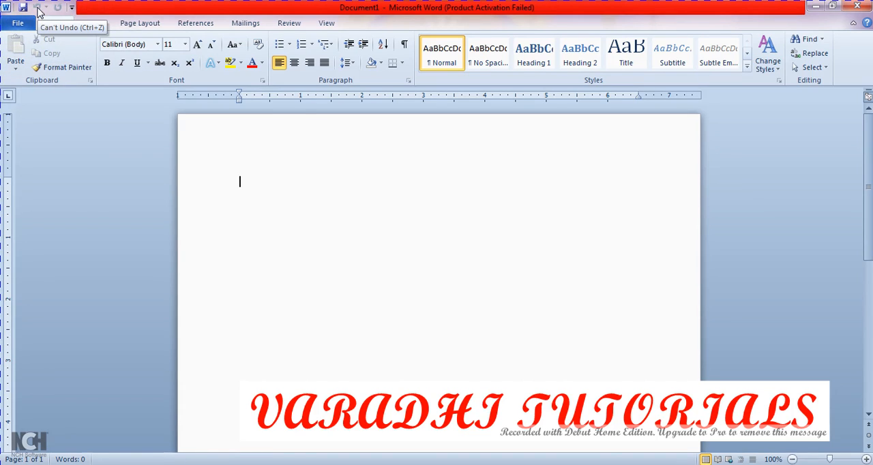
click(39, 8)
click(39, 8)
click(42, 8)
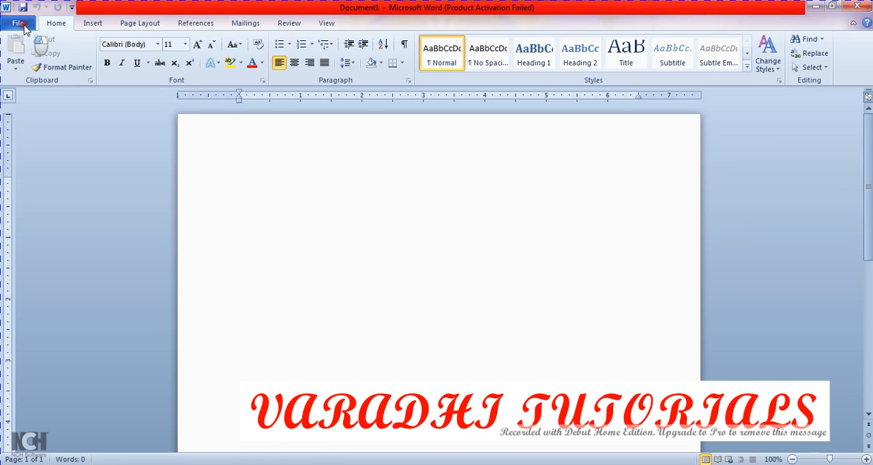
click(20, 24)
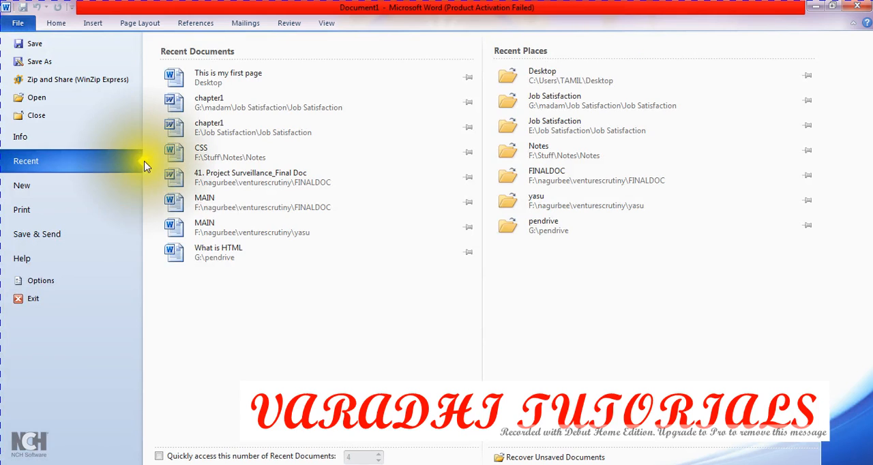
click(56, 25)
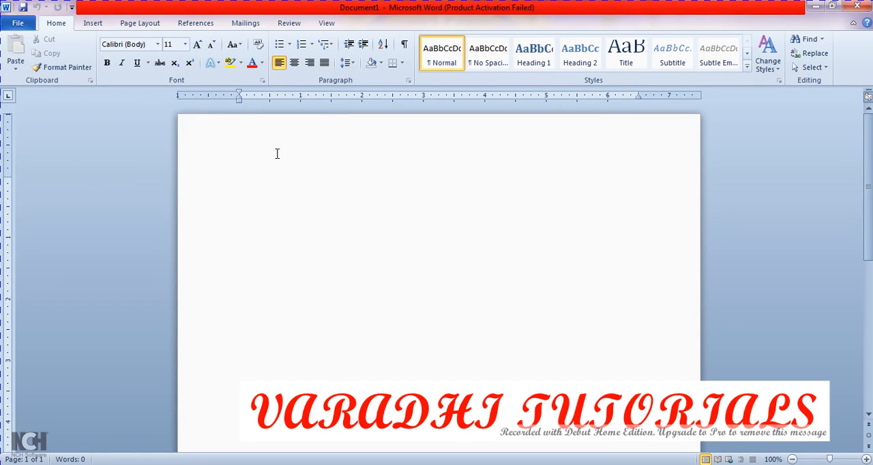
Step: Enter the text "Hai Hello Welcome to VARADHI TUTORIALS" in the blank document
text(Hai Hello Welcome)
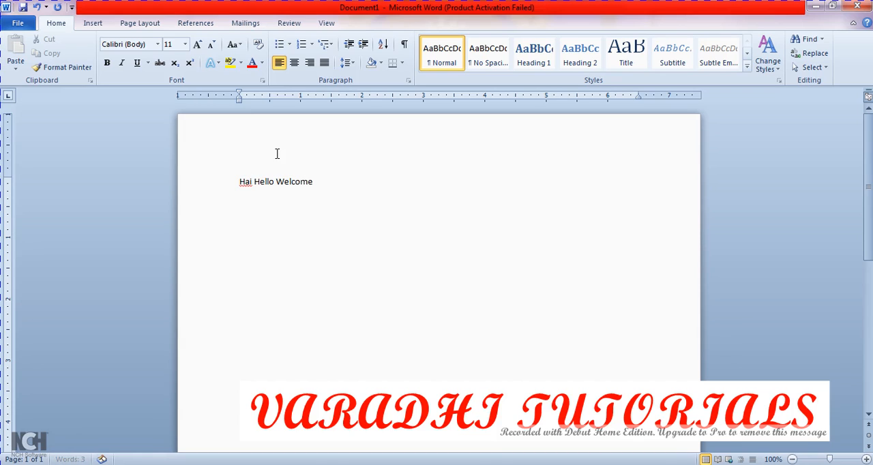
text( to VARADHI TUTORIALS)
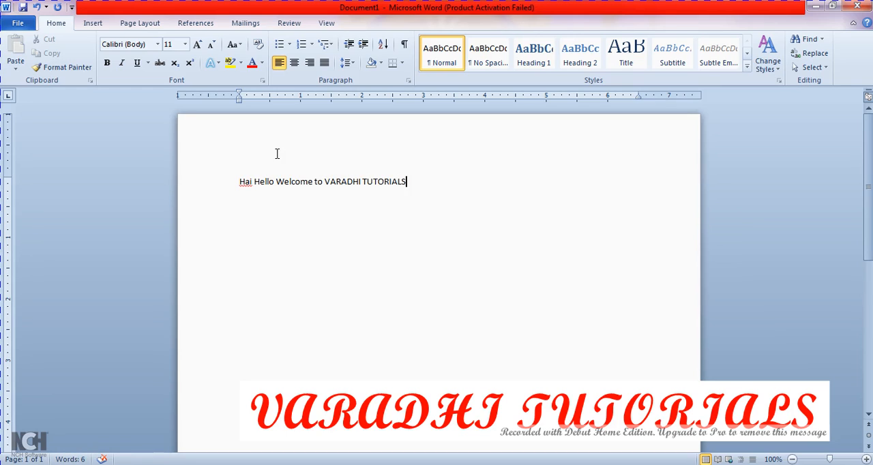
Step: Enlarge the whole welcome line to font size 24
key(ctrl+shift+Left)
key(ctrl+shift+Left)
key(ctrl+shift+Left)
key(ctrl+shift+Left)
key(ctrl+shift+Left)
key(ctrl+shift+Left)
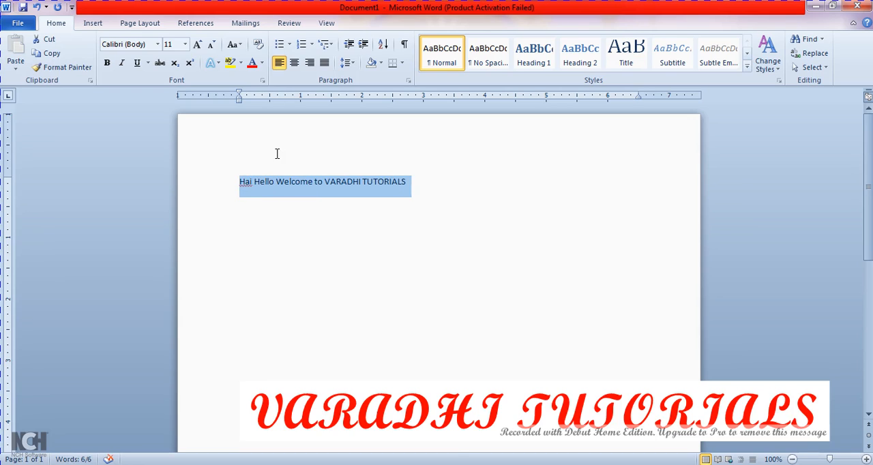
key(ctrl+shift+period)
key(ctrl+shift+period)
key(ctrl+shift+period)
key(ctrl+shift+period)
key(ctrl+shift+period)
key(ctrl+shift+period)
key(ctrl+shift+period)
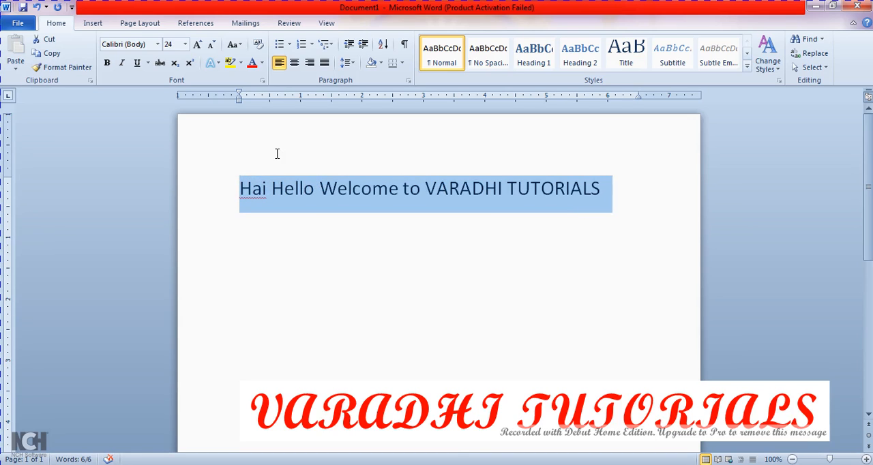
click(284, 194)
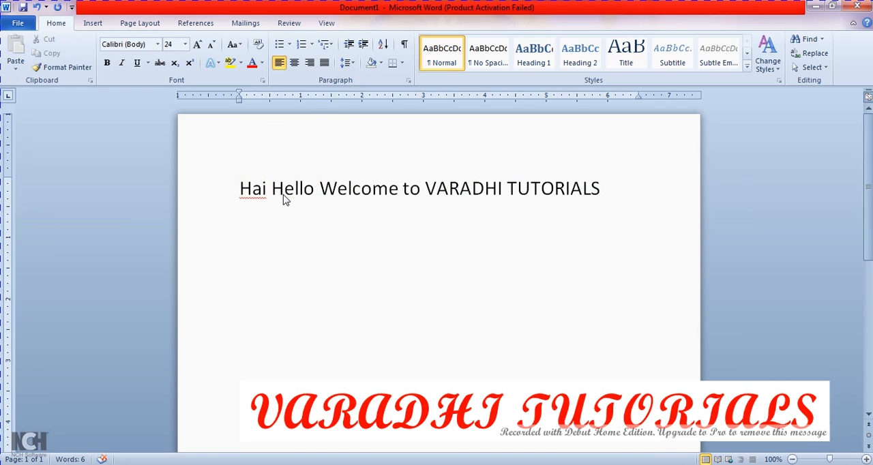
Step: Start saving the document and choose the Desktop as its location
click(21, 25)
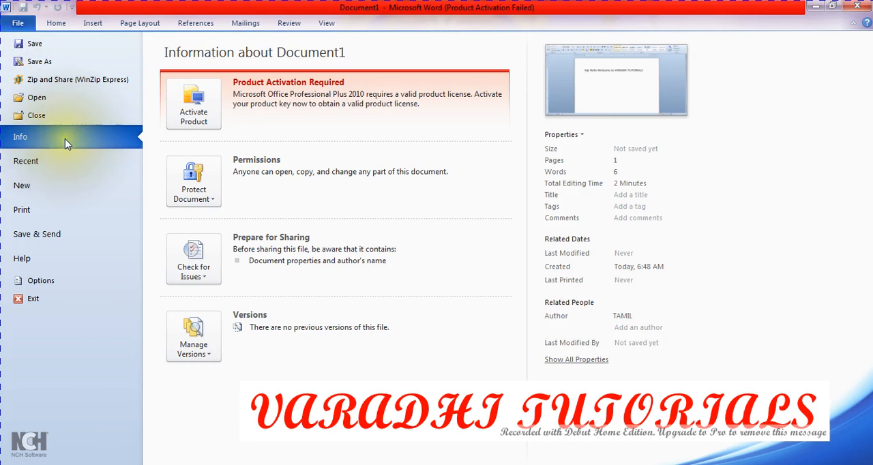
click(58, 49)
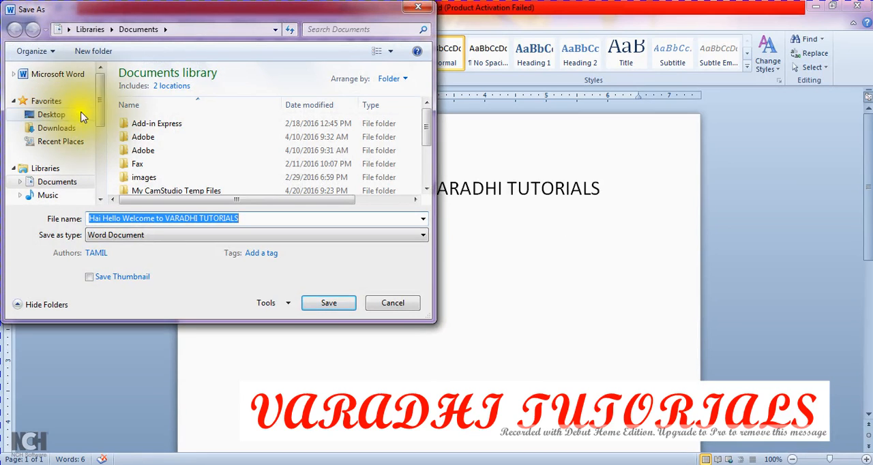
drag(104, 99, 106, 64)
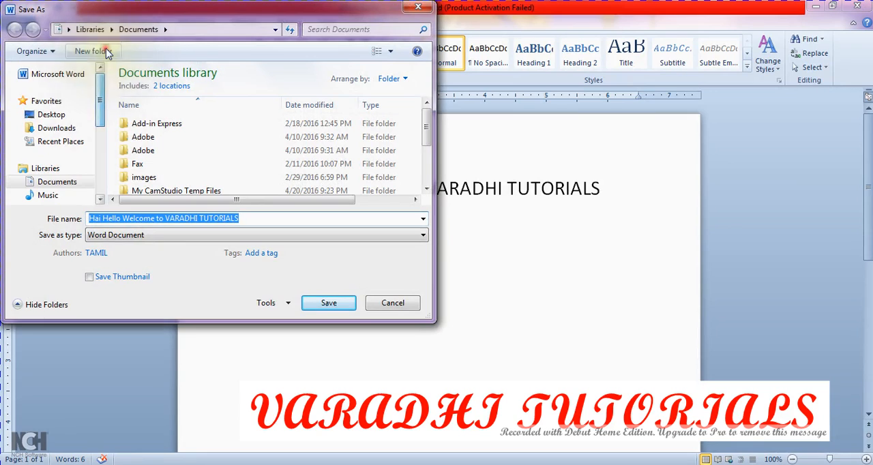
click(65, 116)
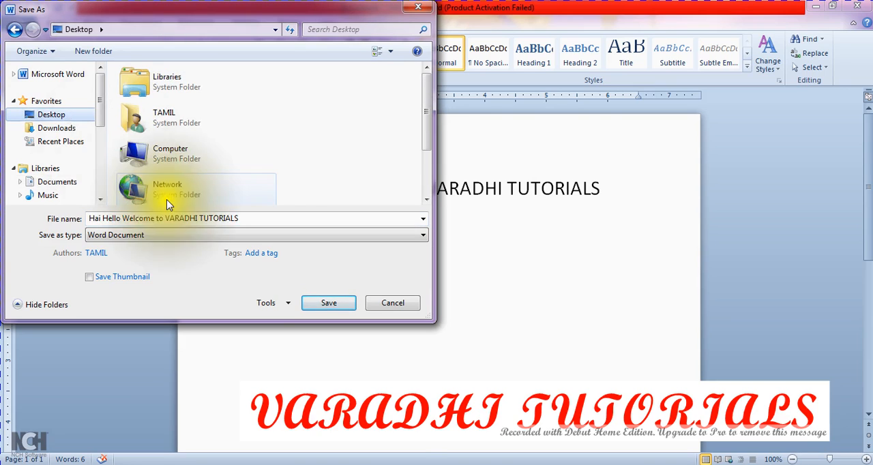
Step: Name the file SAMPLE, keep Word Document as the file type, and save it
click(279, 216)
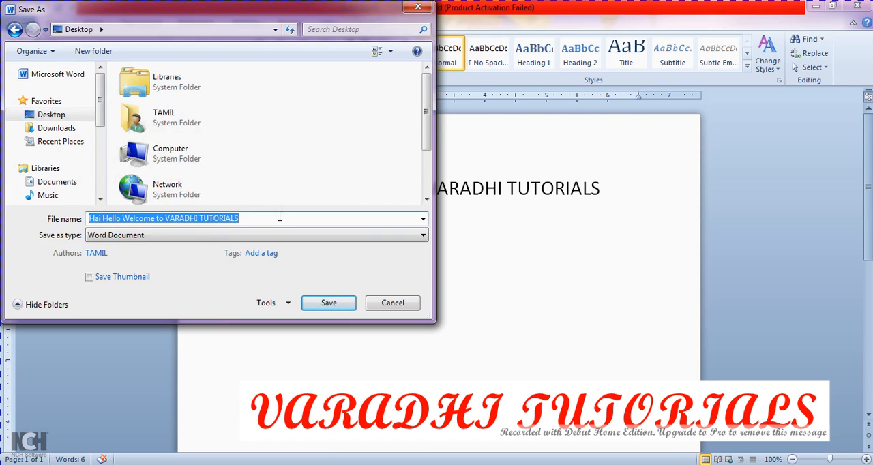
text(sAMPL)
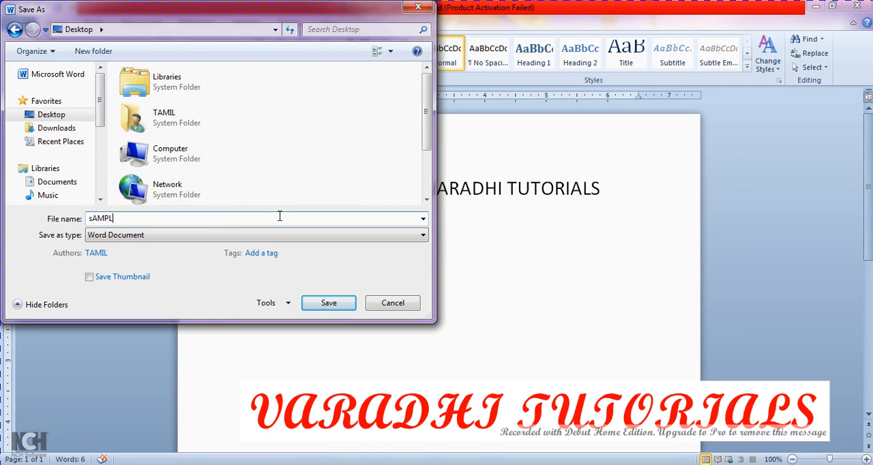
text(E)
key(BackSpace)
key(BackSpace)
key(BackSpace)
key(BackSpace)
key(BackSpace)
key(BackSpace)
text(SAMPLE)
click(216, 236)
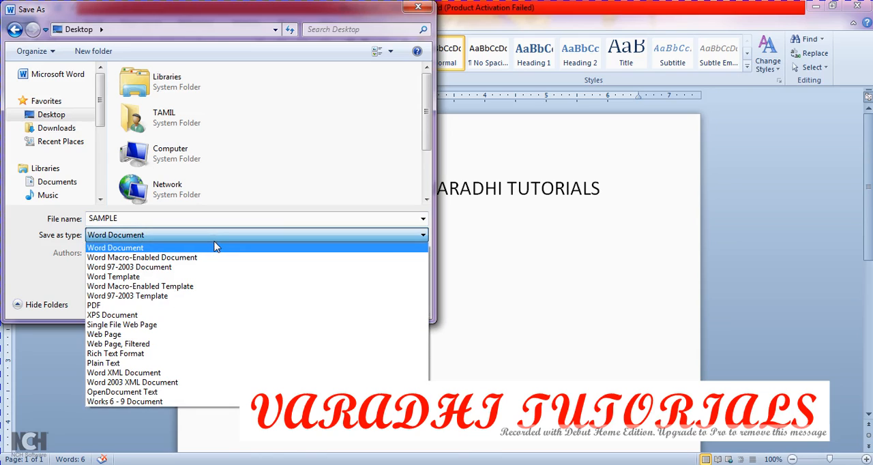
click(215, 247)
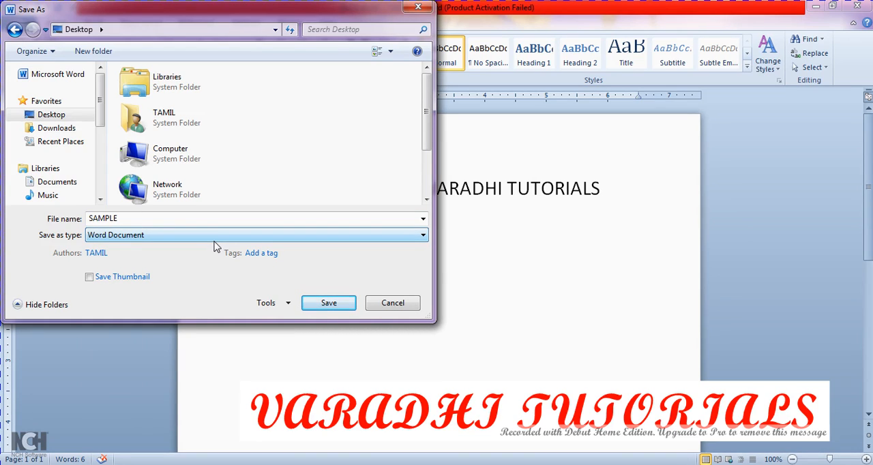
click(318, 305)
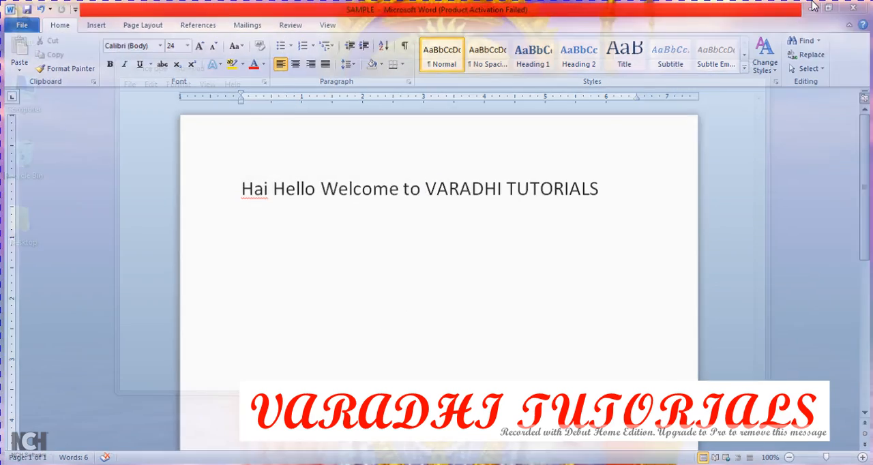
Step: Minimize the Word window and close the "office ope" Notepad file, saving its changes
click(814, 6)
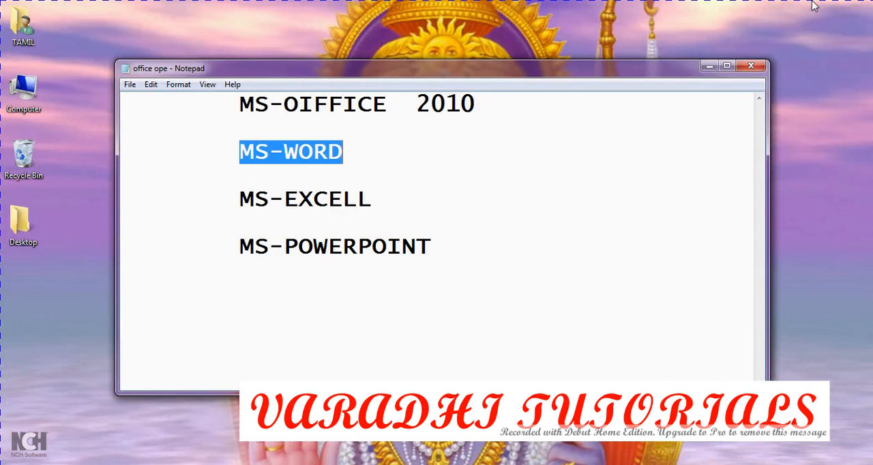
click(749, 65)
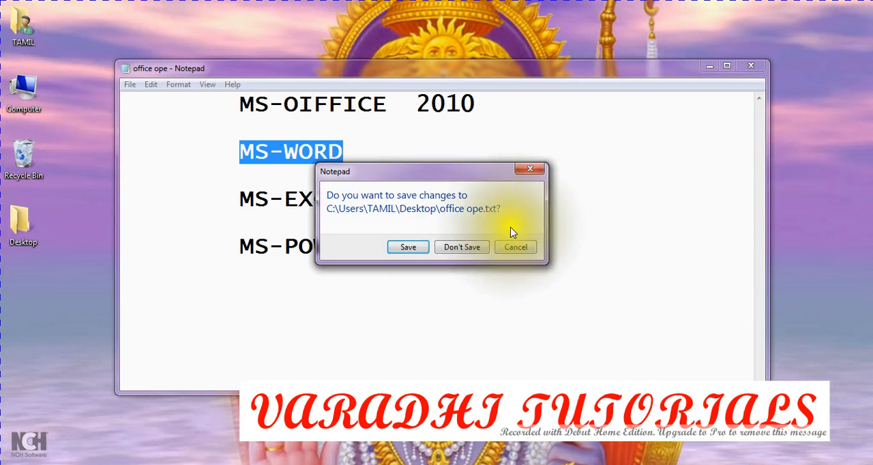
click(416, 248)
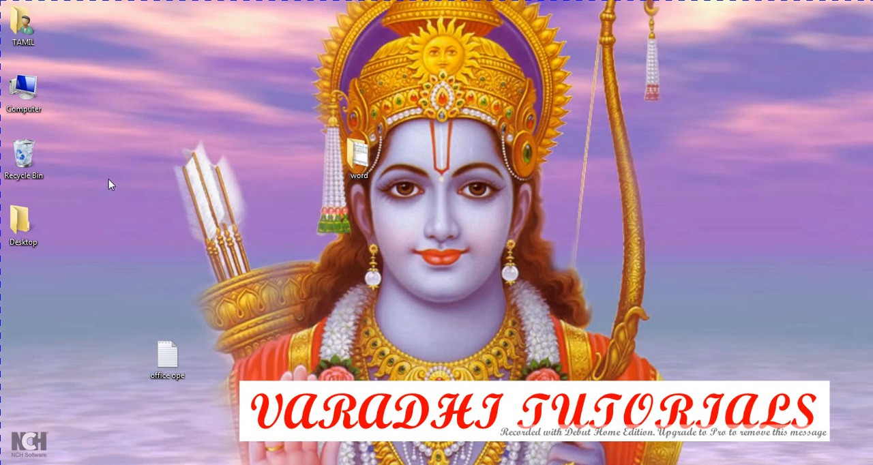
Step: Open Computer from the desktop, view the Documents library, and close the window
click(16, 79)
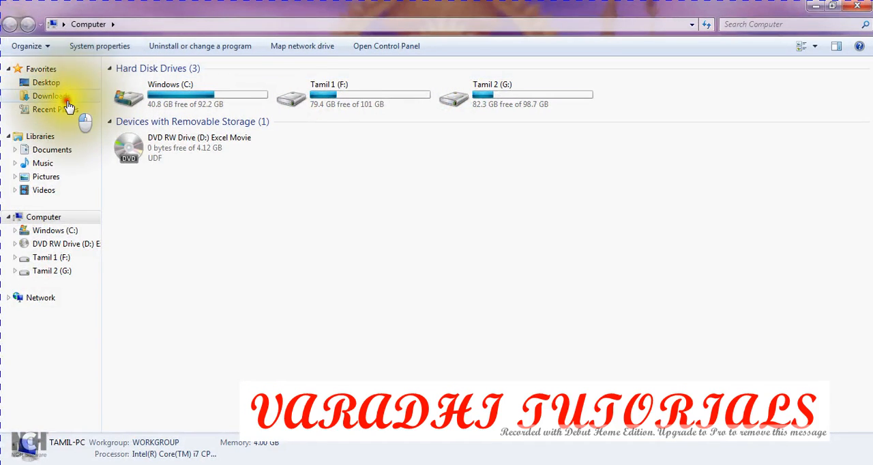
click(69, 102)
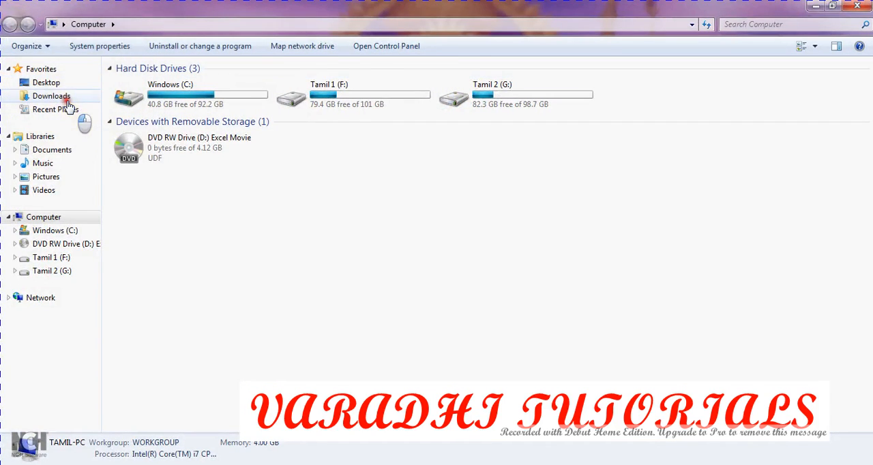
click(68, 151)
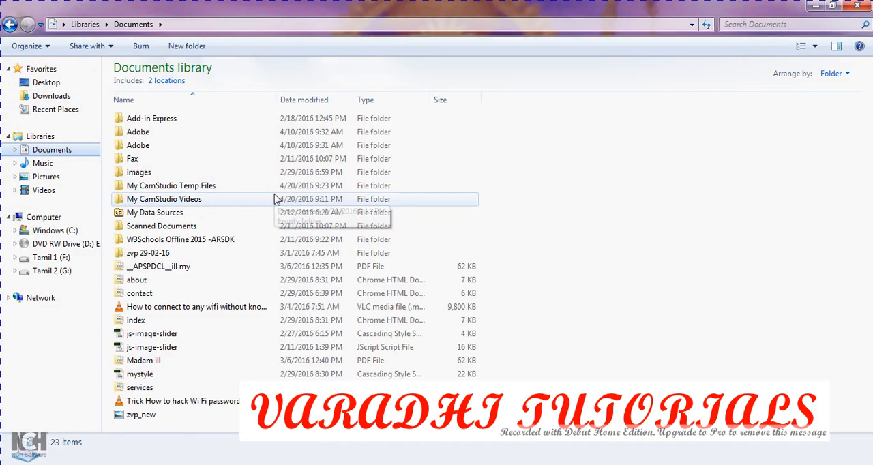
click(858, 5)
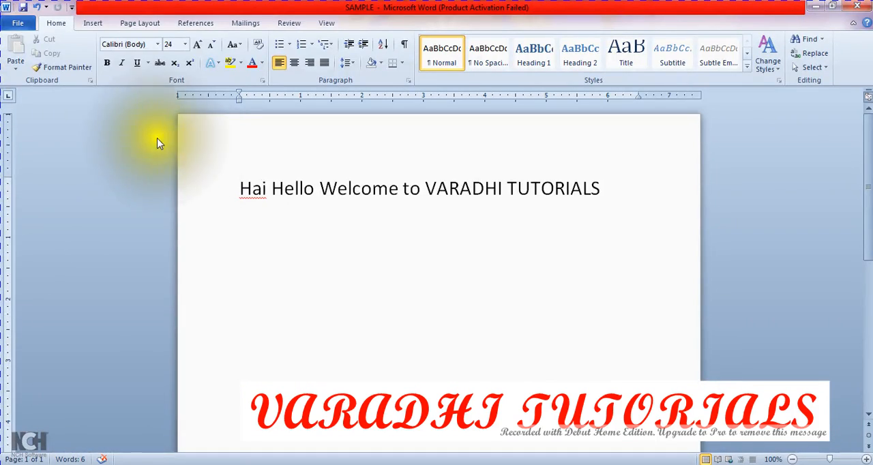
Step: Save the SAMPLE document again under its existing name
click(18, 28)
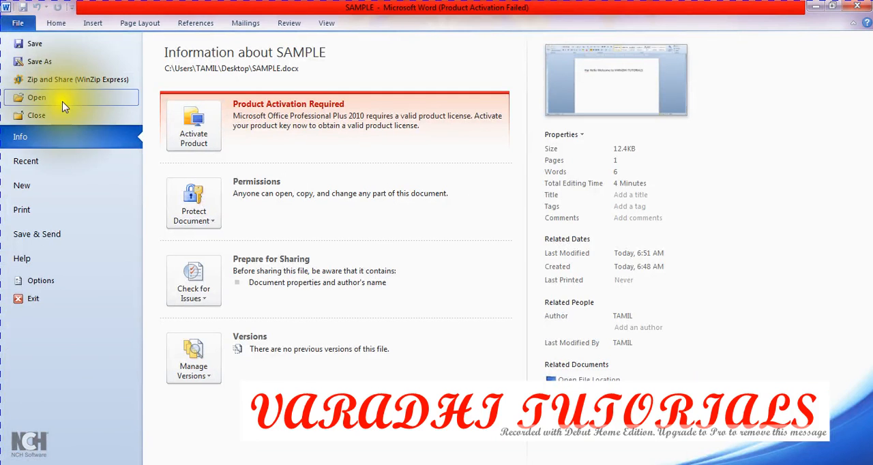
click(39, 41)
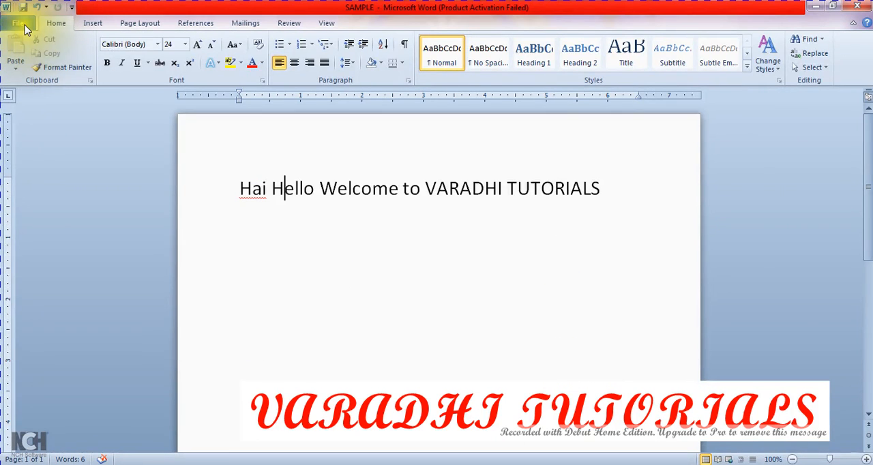
click(24, 29)
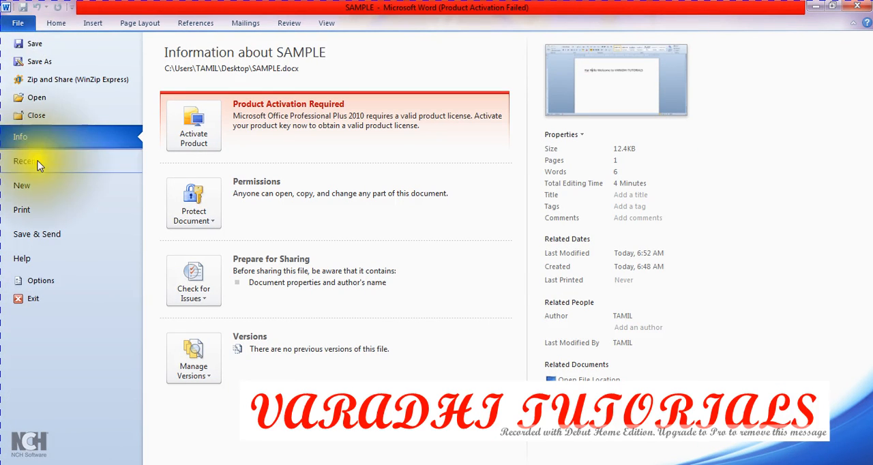
click(59, 61)
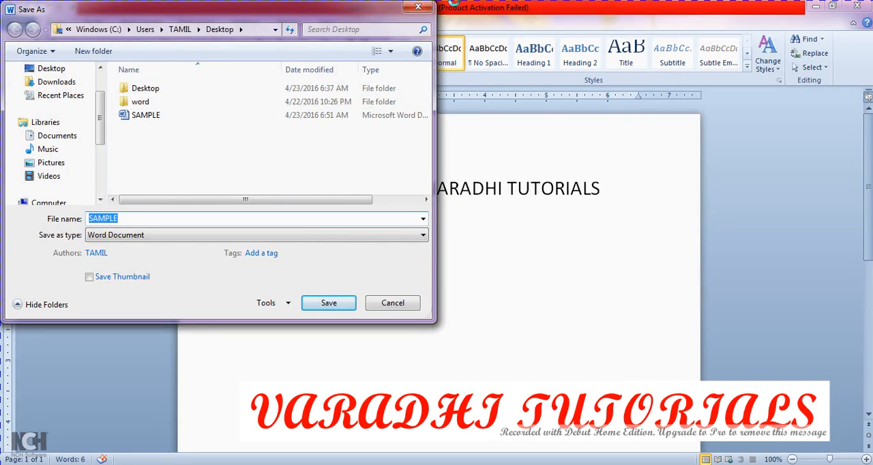
click(422, 7)
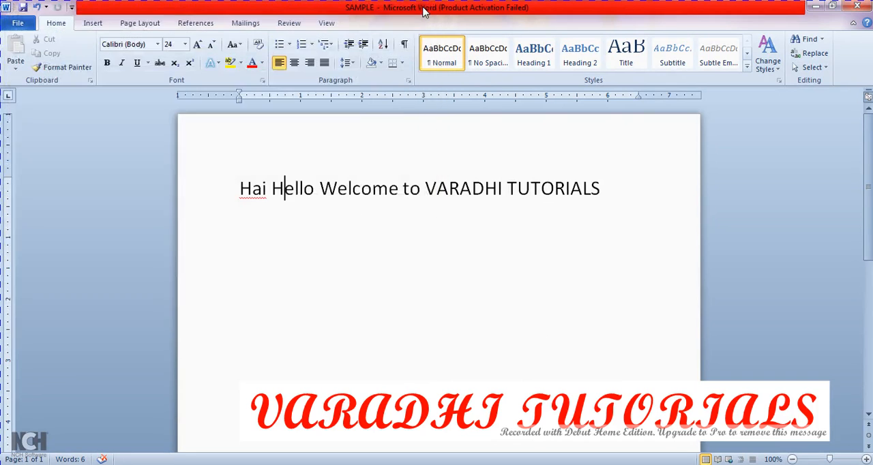
Step: Refresh the desktop to check the saved SAMPLE file's details, and return to the document in Word
click(821, 7)
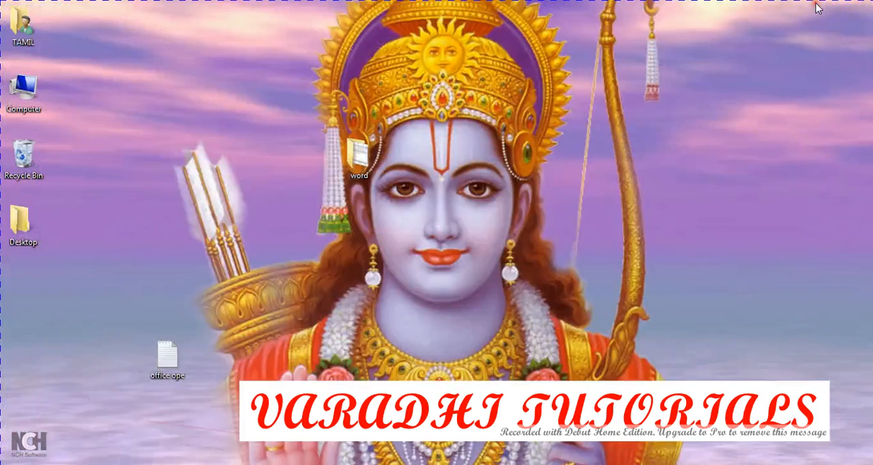
right_click(753, 80)
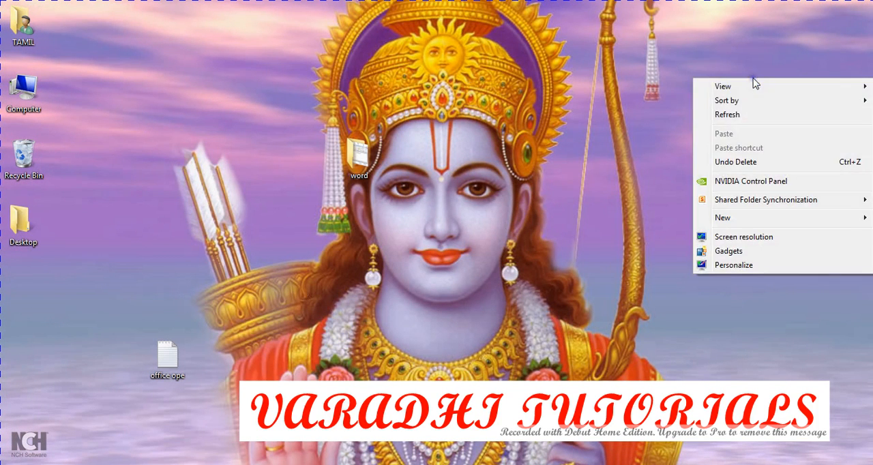
click(763, 114)
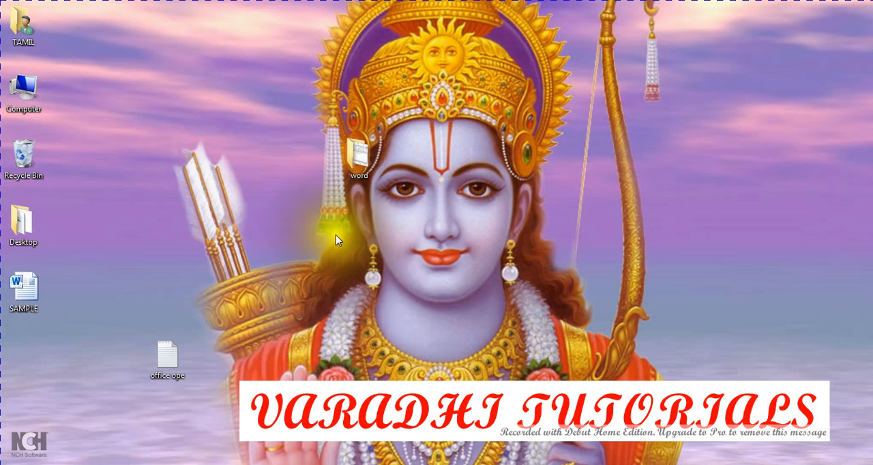
mouse_move(34, 305)
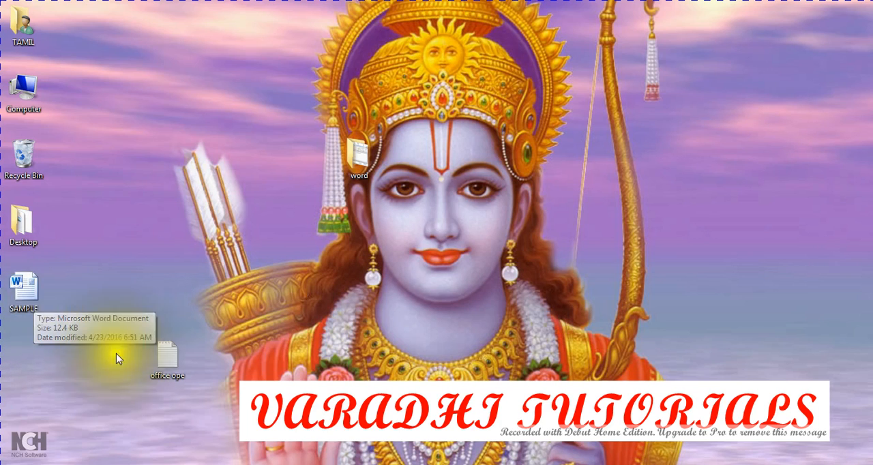
click(121, 461)
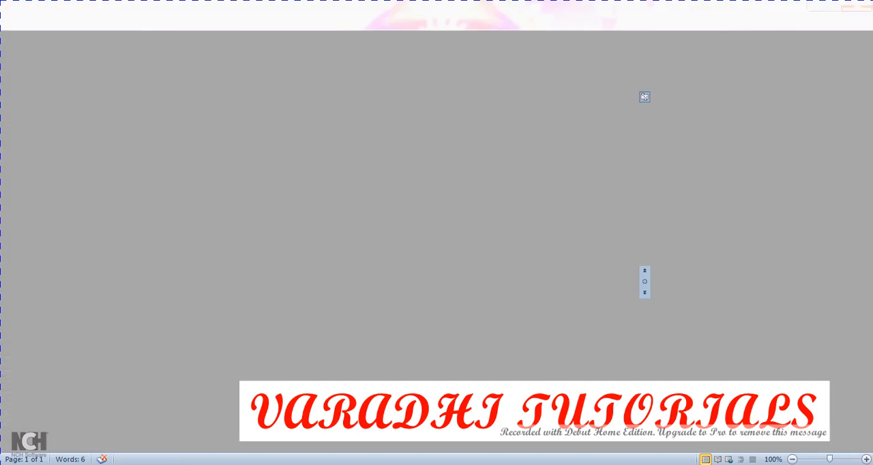
click(20, 23)
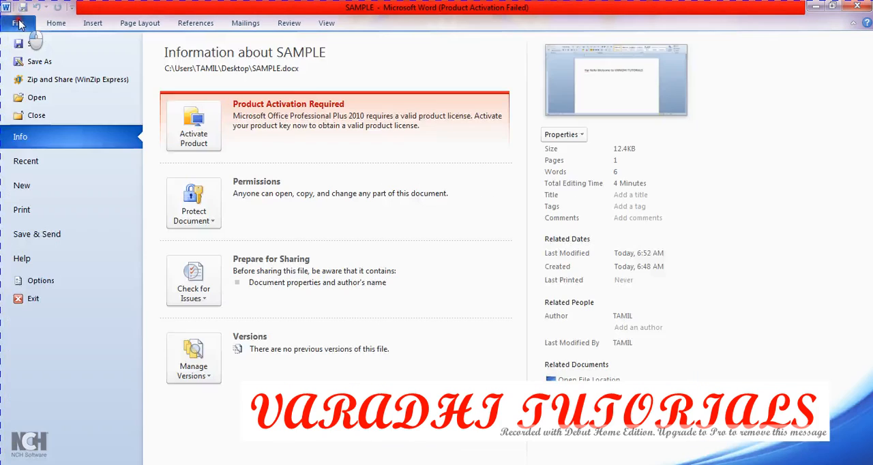
click(24, 66)
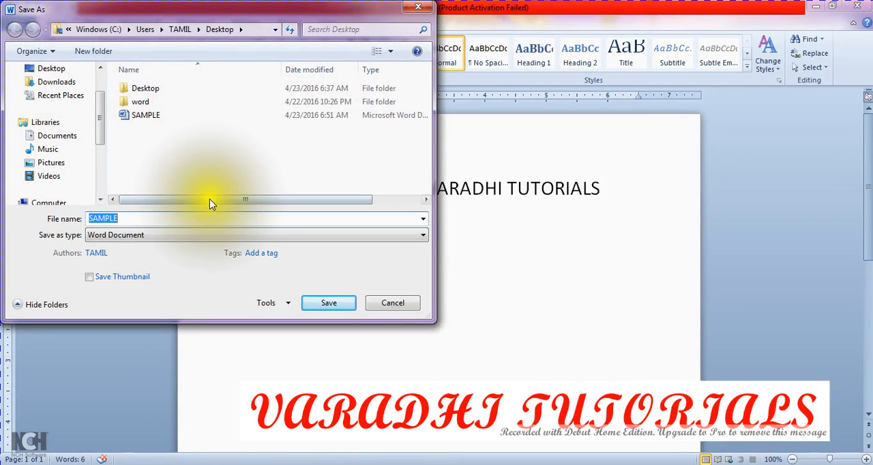
click(396, 305)
click(602, 199)
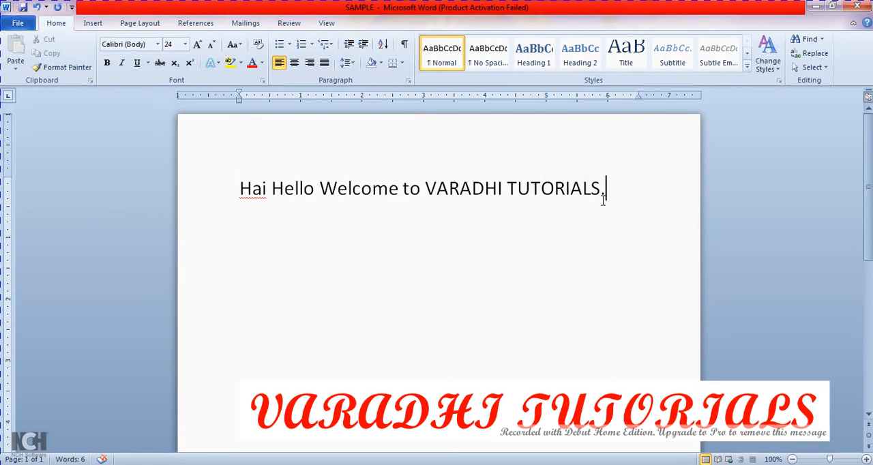
key(Return)
text(123456)
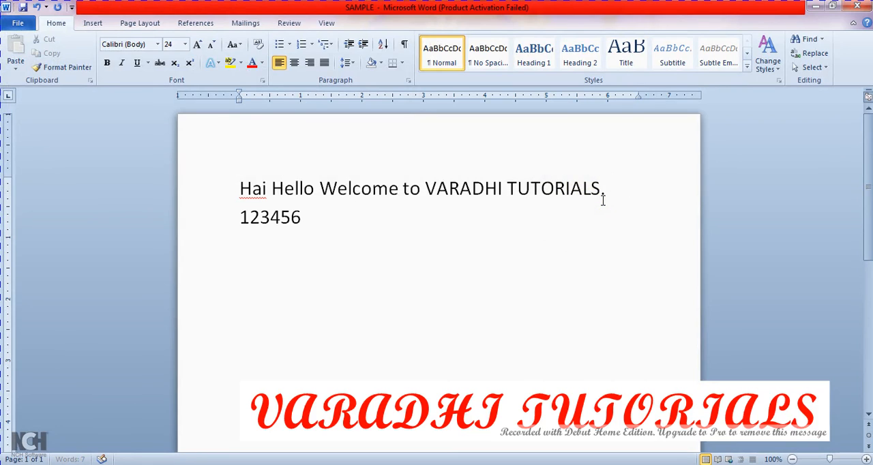
text(456789)
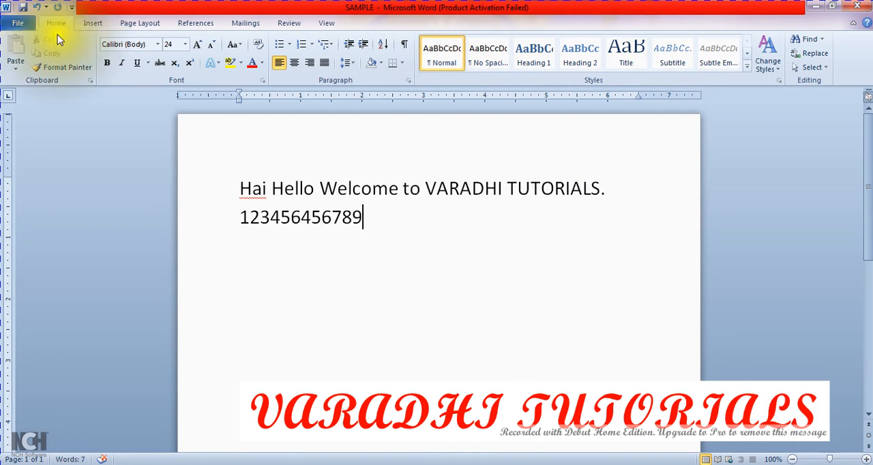
Step: Save the edited document as a separate copy named SAMPLE1 on the Desktop, with Word Document as the file type
click(16, 24)
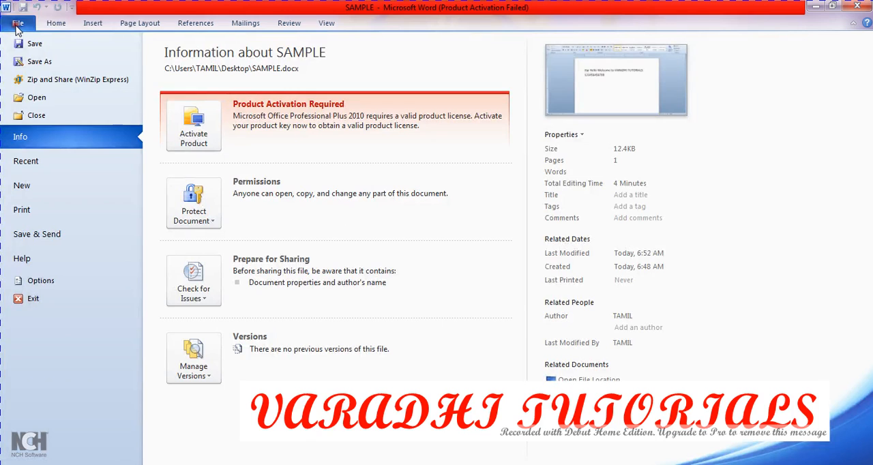
click(33, 62)
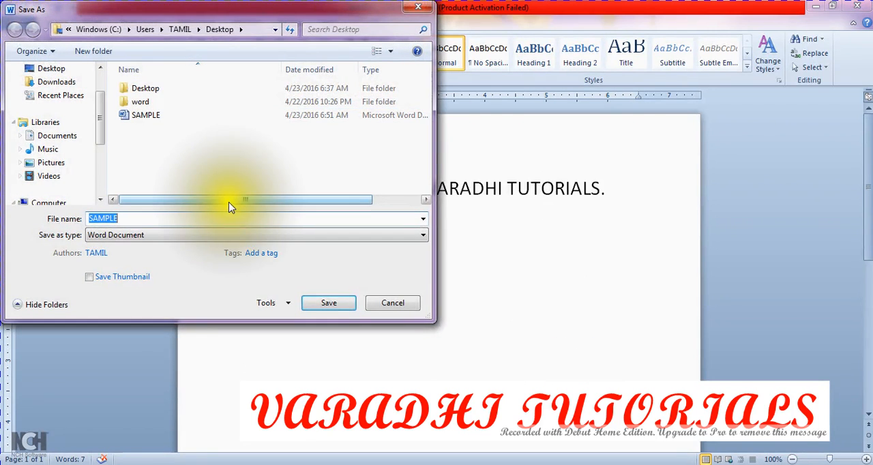
click(219, 217)
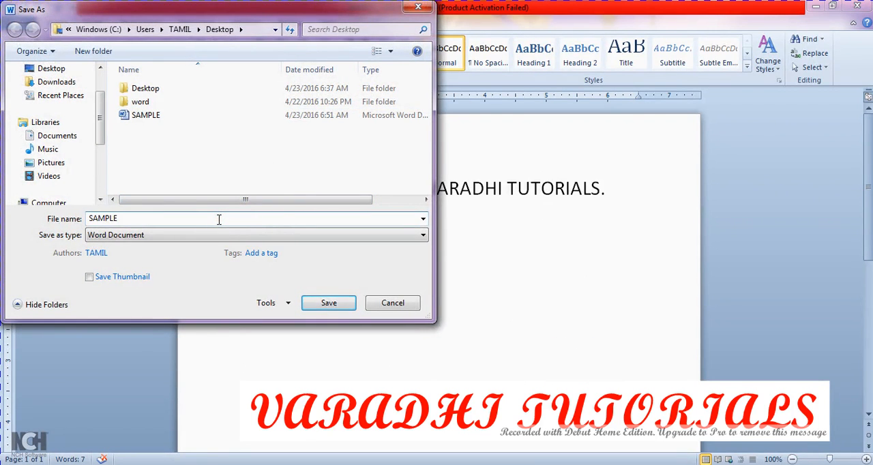
text(1)
click(231, 235)
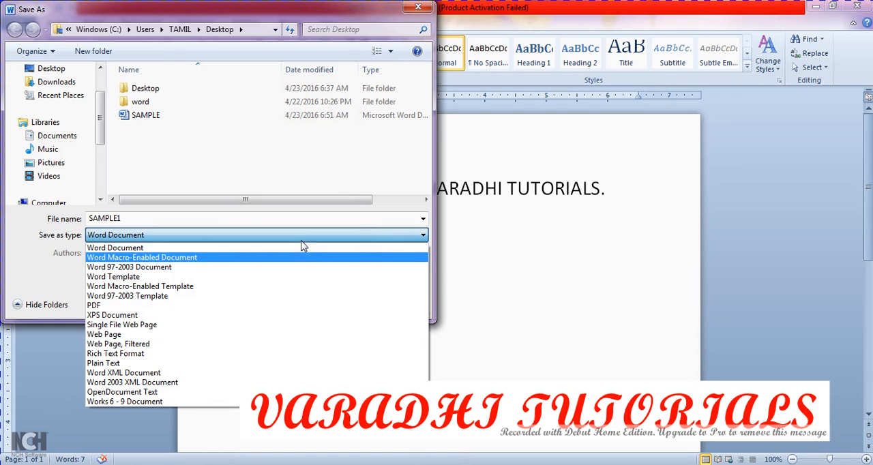
click(303, 247)
click(328, 303)
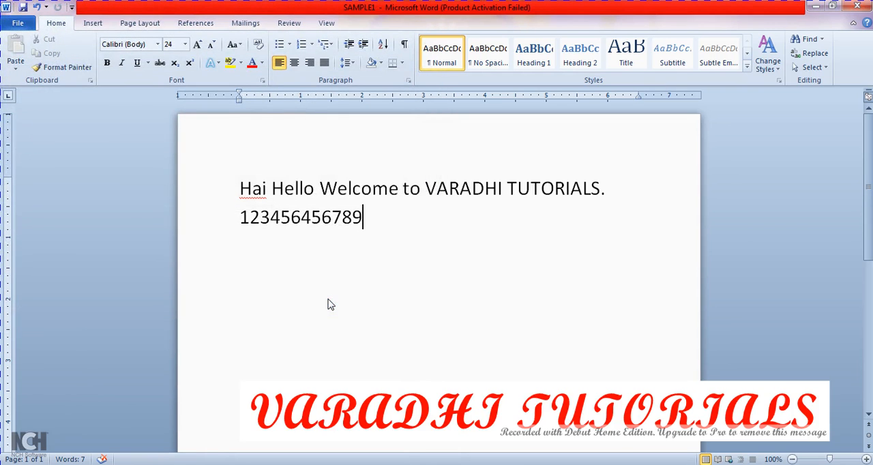
Step: Show the desktop, refresh it, and check the details of the SAMPLE1 file
key(super+d)
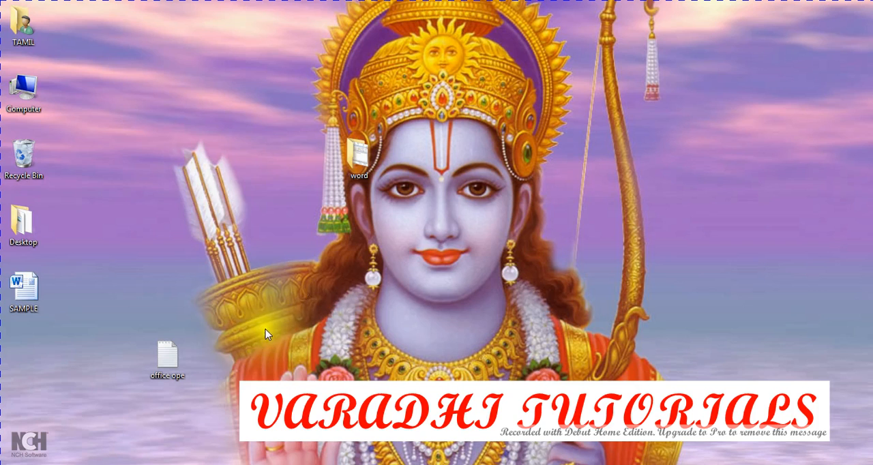
right_click(277, 233)
click(314, 271)
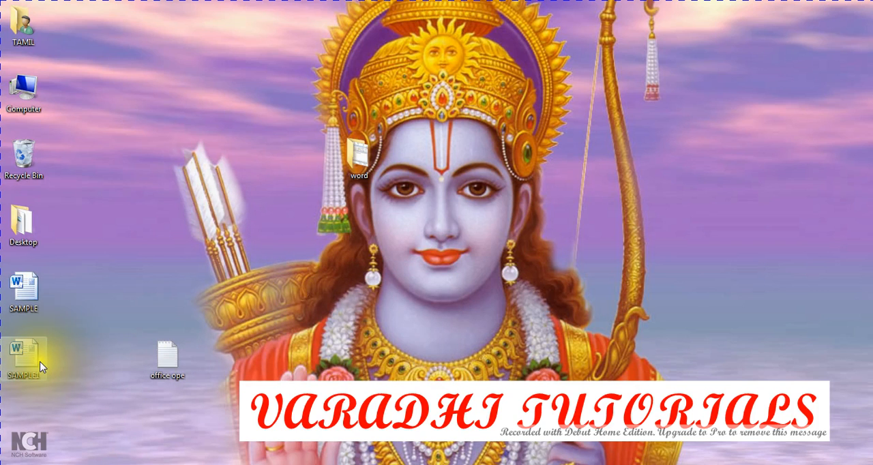
mouse_move(41, 367)
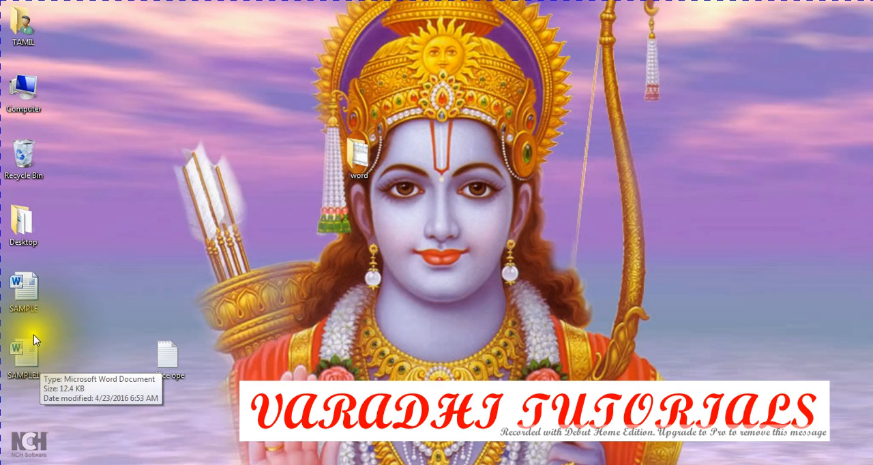
Step: Open the original SAMPLE file from the desktop in a maximized window and switch to SAMPLE1 to compare their contents
double_click(23, 298)
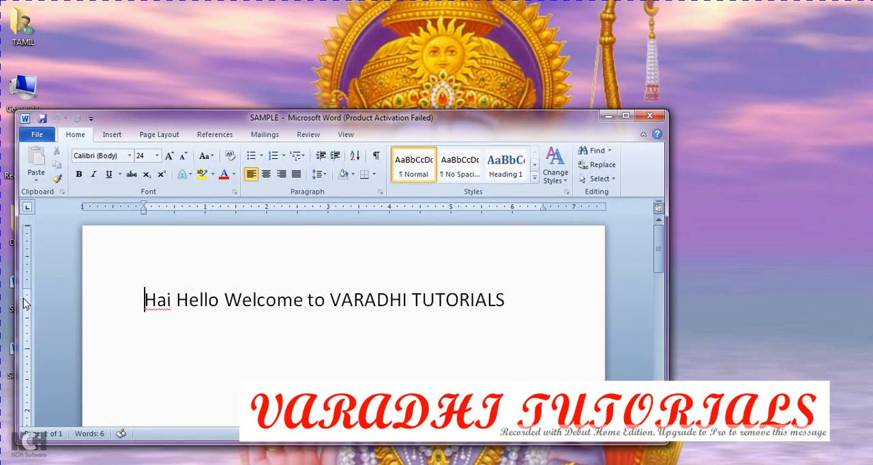
click(626, 116)
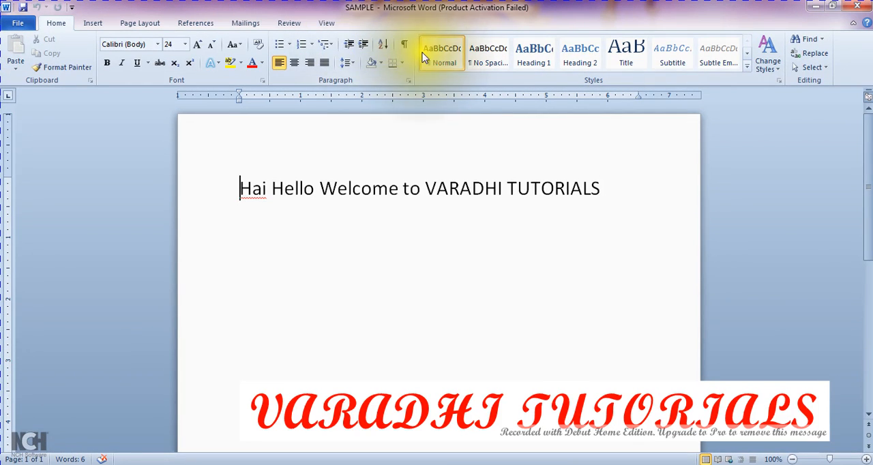
click(153, 464)
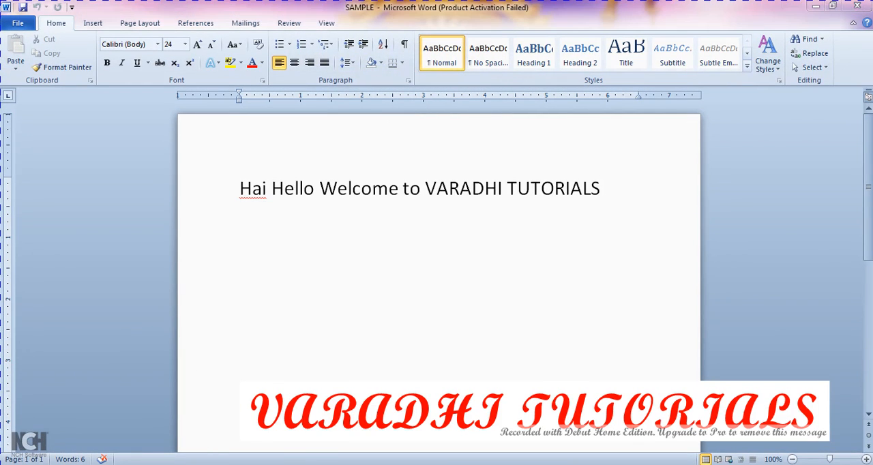
click(101, 414)
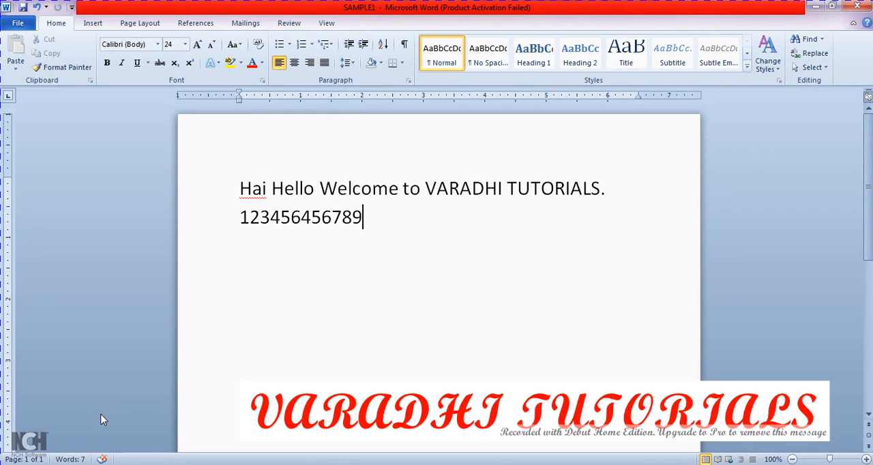
Step: Try to zip and share SAMPLE1 with WinZip Express, and close the WinZip window
click(18, 23)
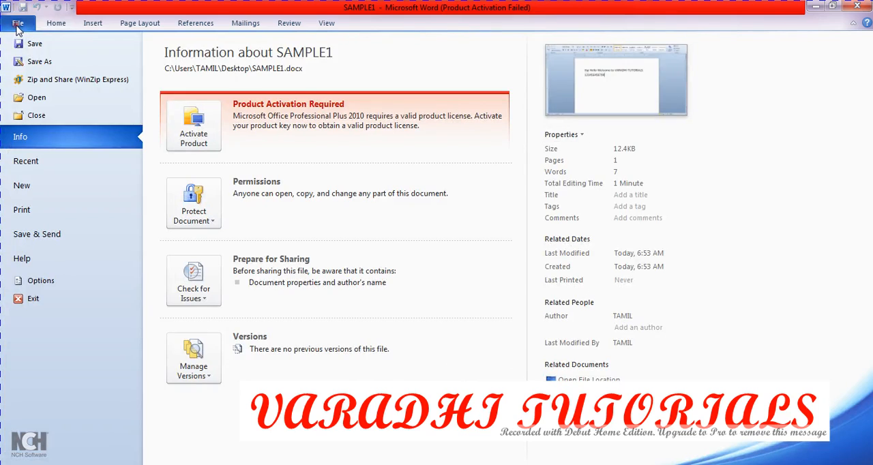
click(86, 81)
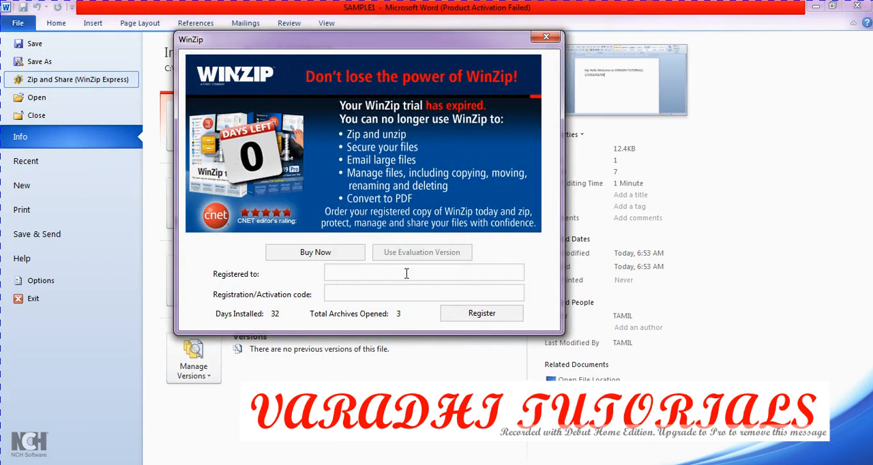
click(545, 37)
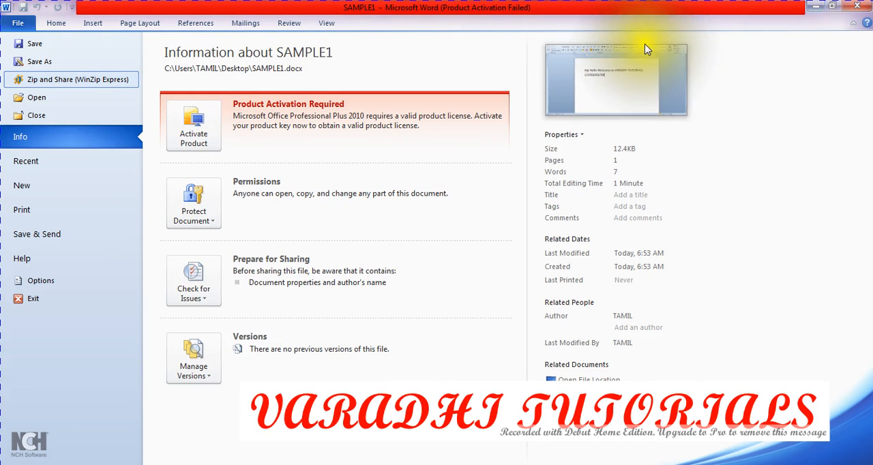
Step: Open the SAMPLE document from the Desktop folder
click(75, 98)
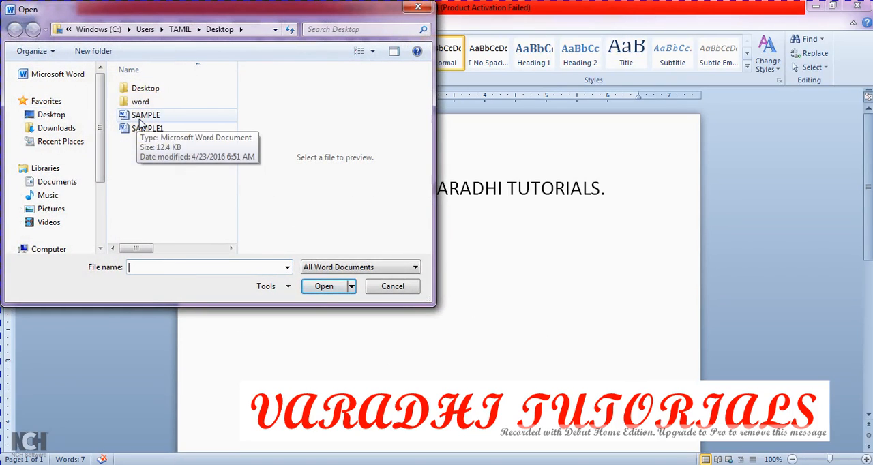
click(139, 118)
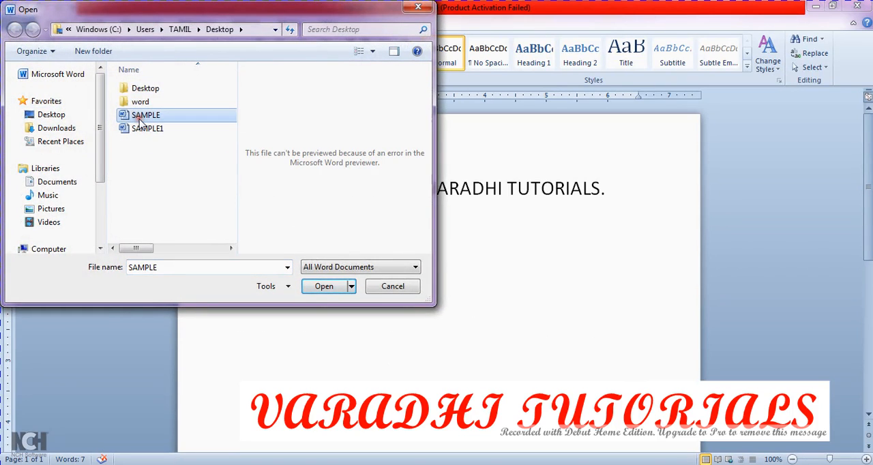
click(326, 289)
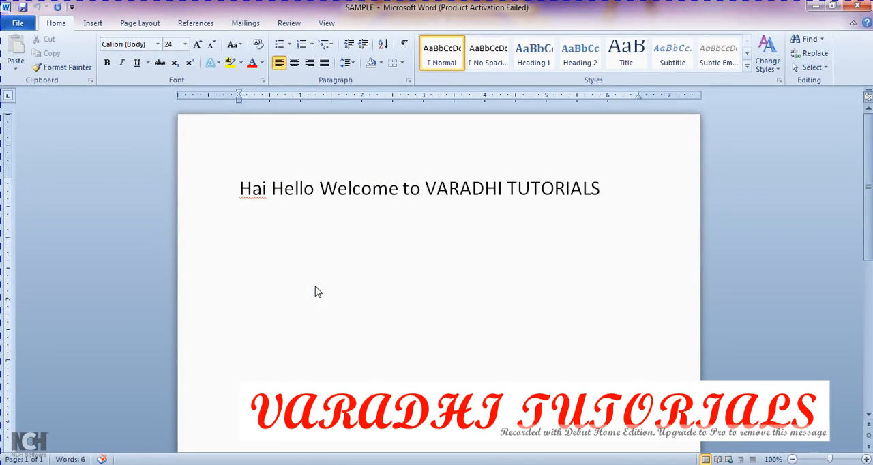
Step: Open the SAMPLE1 document from the Desktop folder and switch between it and SAMPLE to compare their contents
click(21, 25)
click(33, 97)
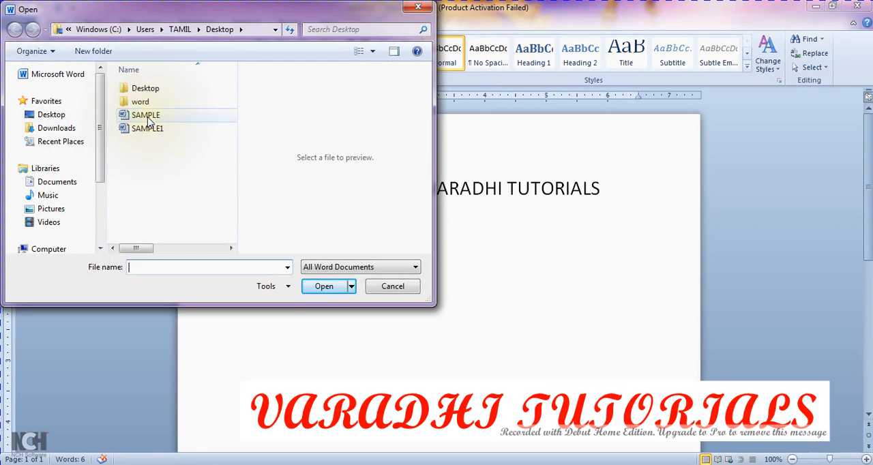
click(150, 129)
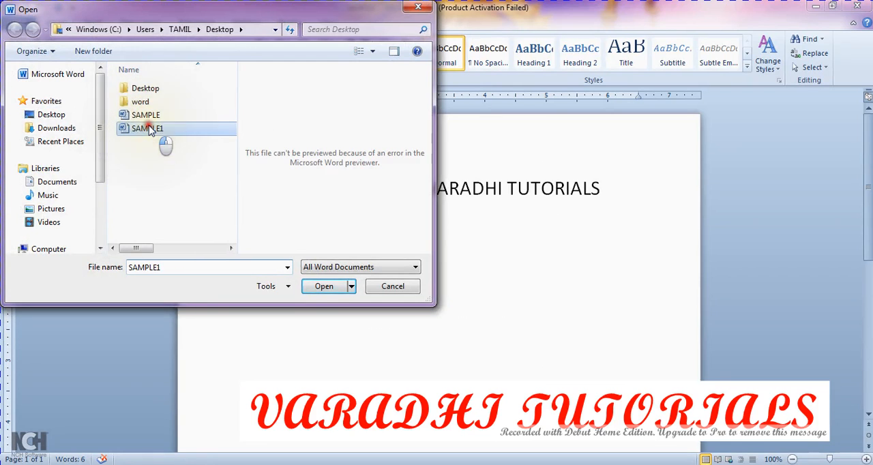
click(324, 287)
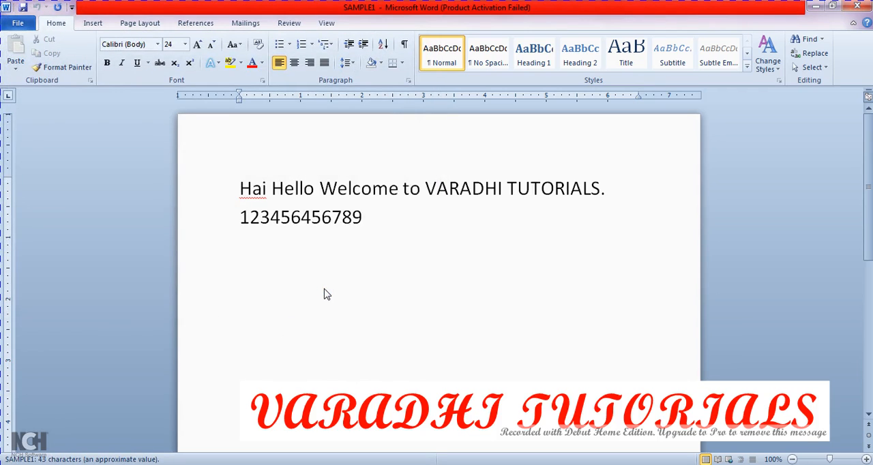
key(alt+Tab)
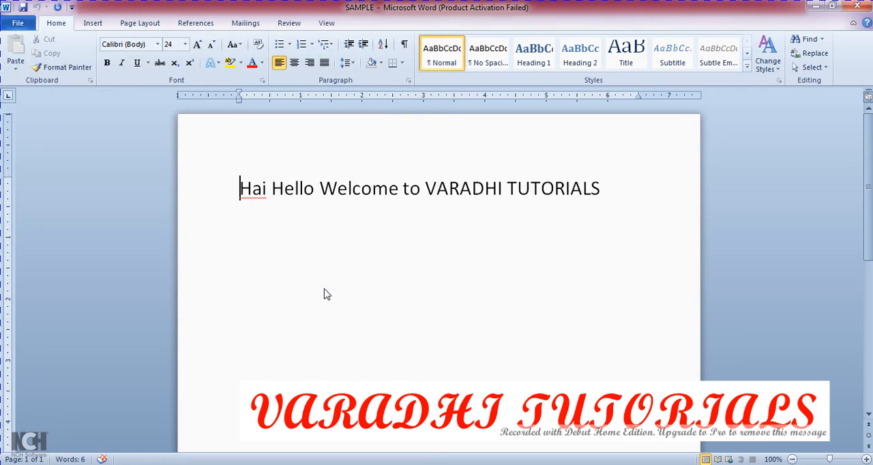
key(alt+Tab)
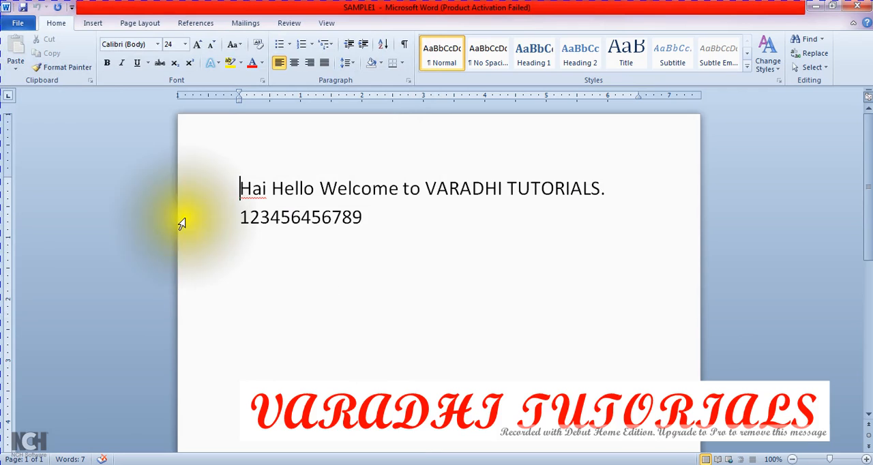
Step: Close the SAMPLE1 and SAMPLE documents while keeping the Word window open
click(21, 24)
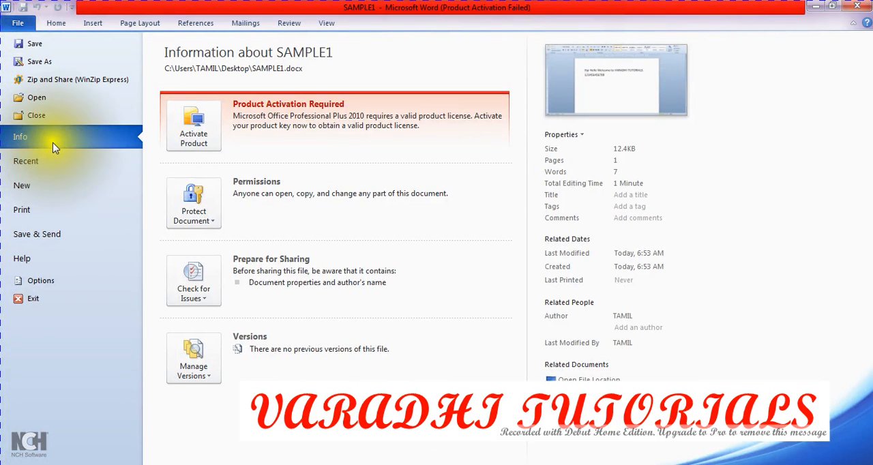
click(71, 114)
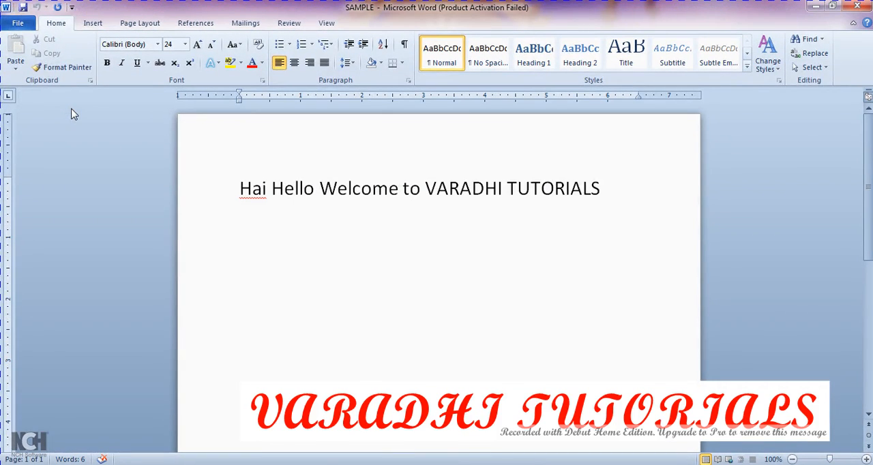
click(24, 27)
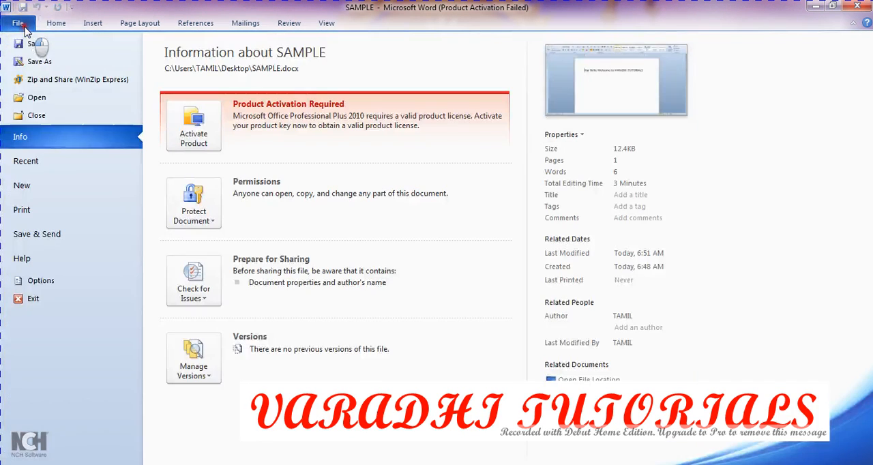
click(65, 117)
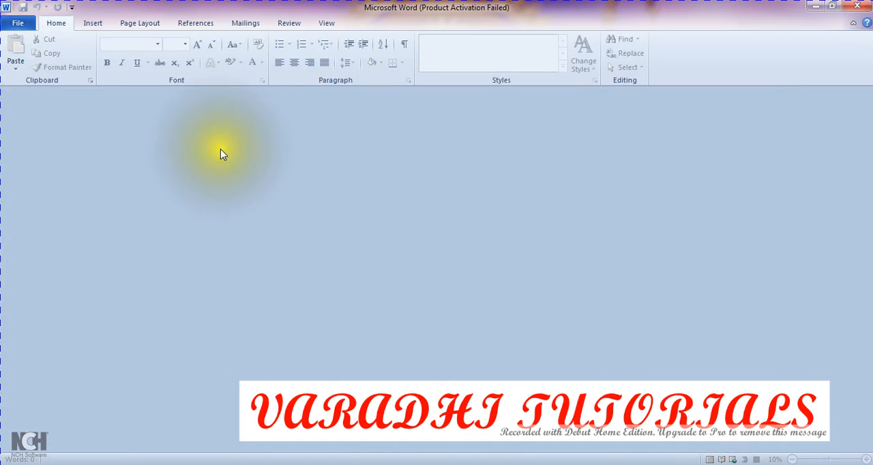
Step: Reopen the SAMPLE document from the Desktop folder in the empty Word window
click(20, 29)
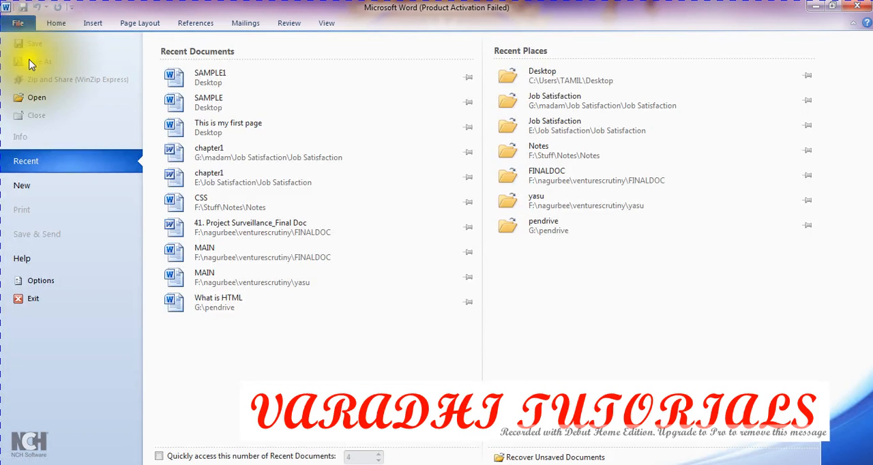
click(34, 102)
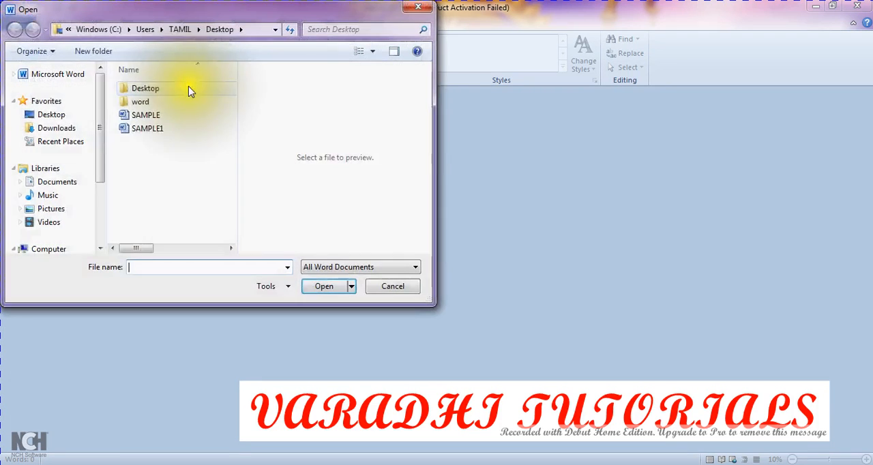
click(145, 115)
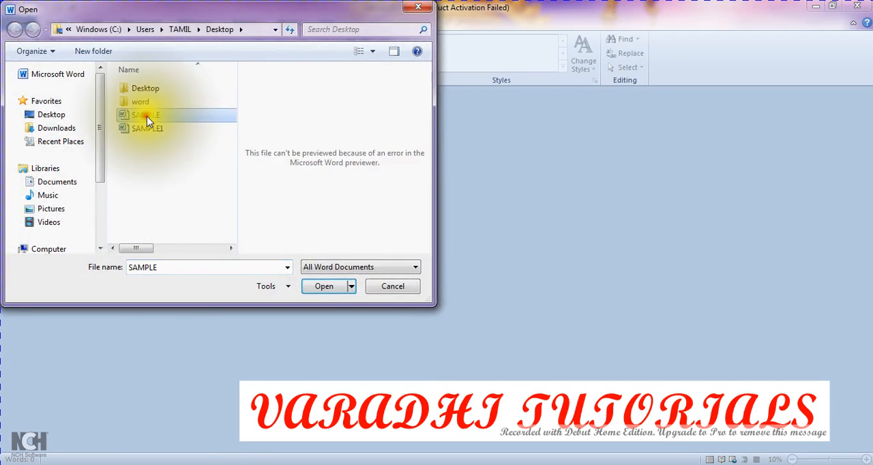
click(307, 285)
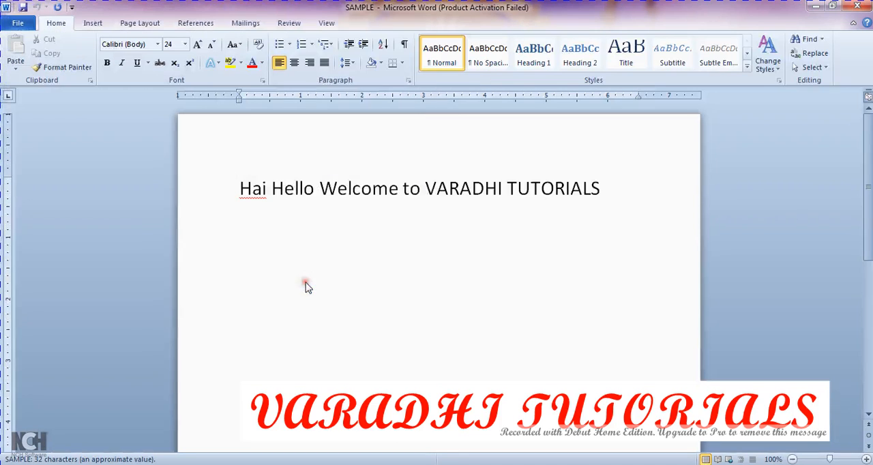
Step: Examine the Protect Document, Check for Issues and Manage Versions options in the information about SAMPLE
click(17, 26)
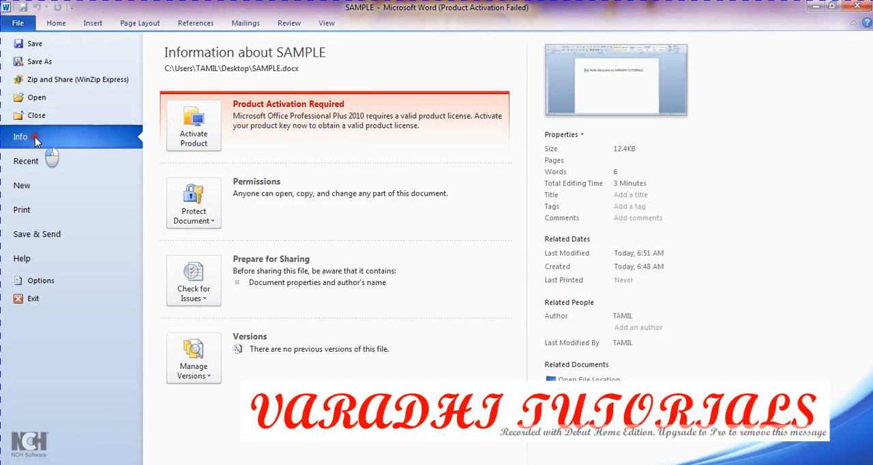
click(133, 135)
click(214, 208)
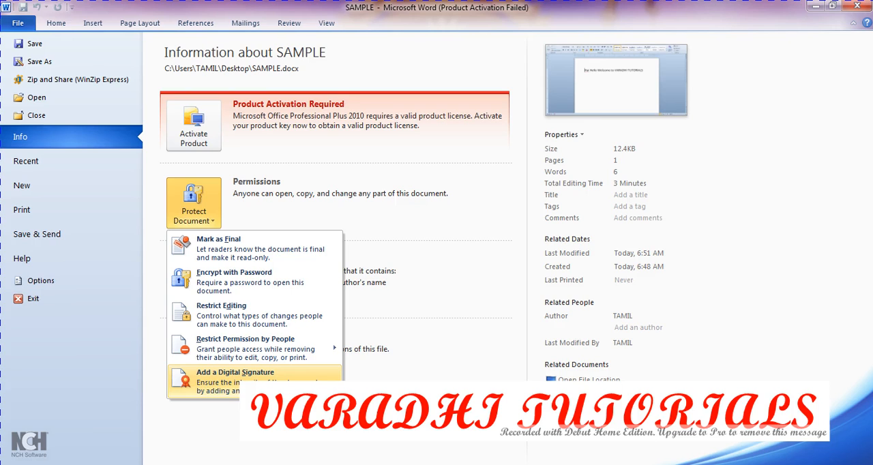
click(418, 210)
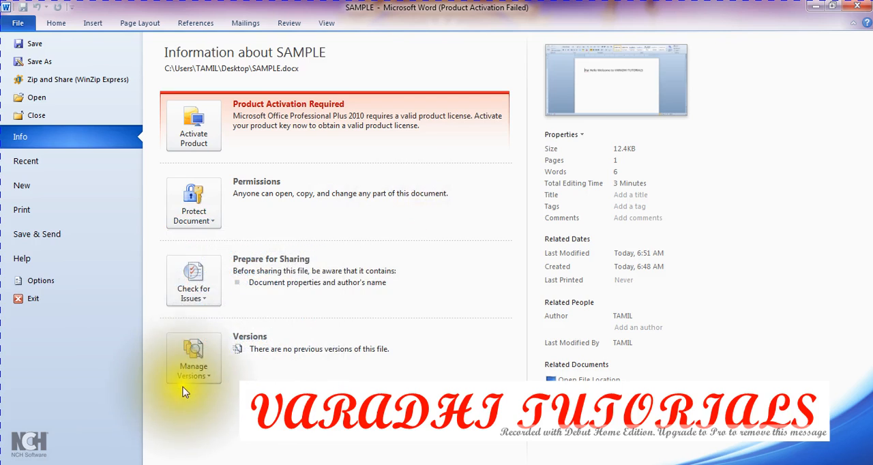
click(217, 300)
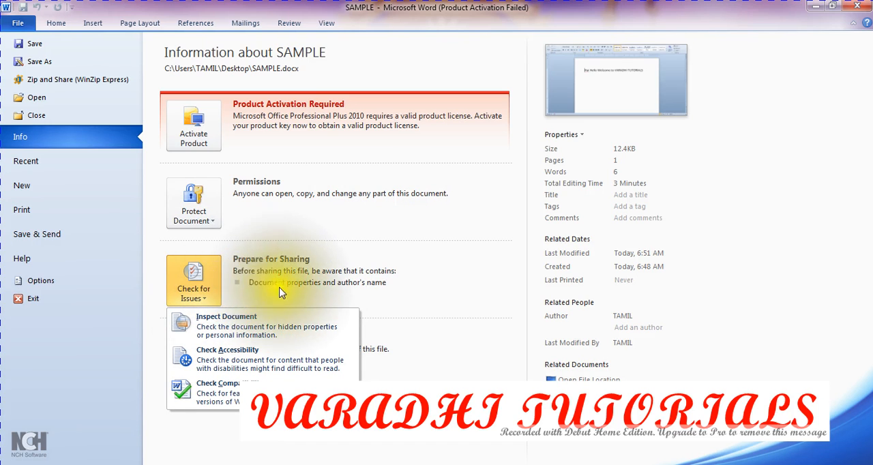
click(402, 289)
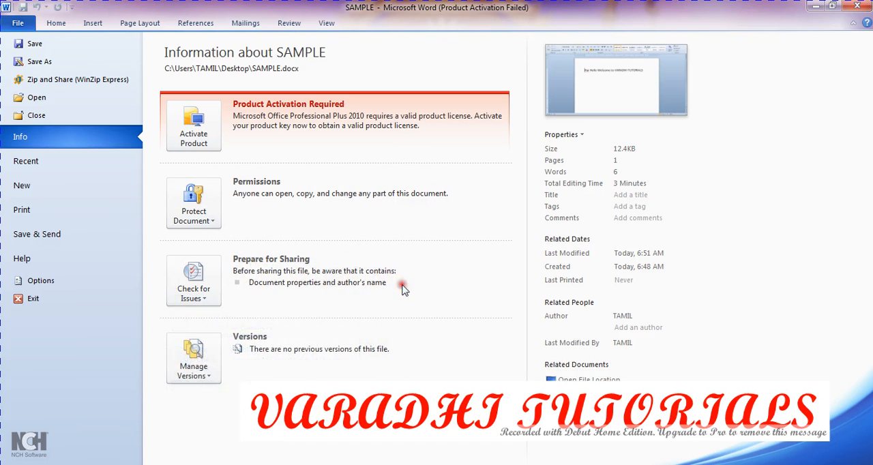
click(200, 376)
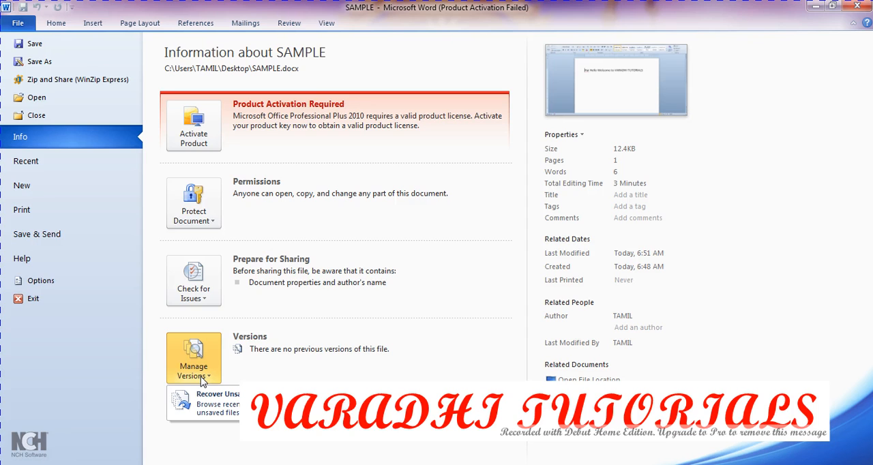
Step: View the recent documents list, create a new document from the Blank document template, and return to SAMPLE
click(43, 164)
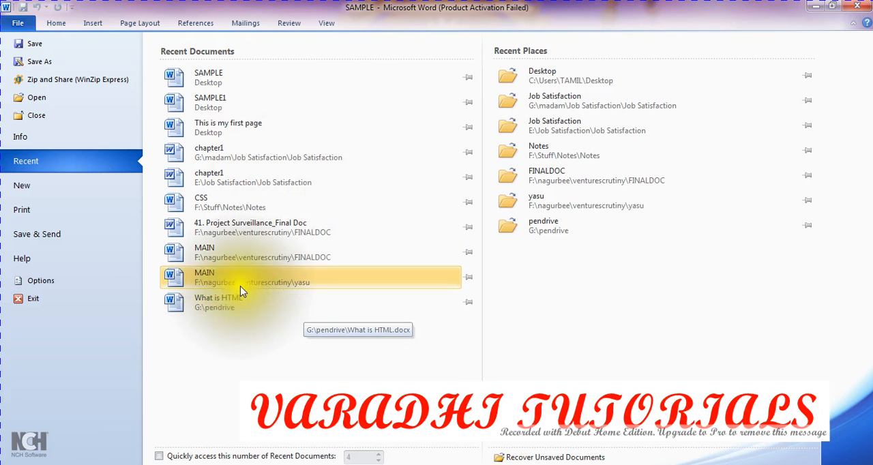
click(92, 191)
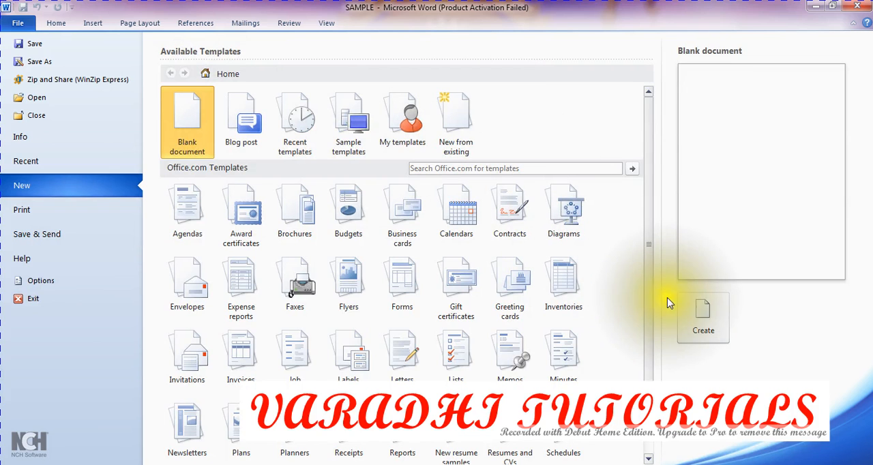
click(700, 322)
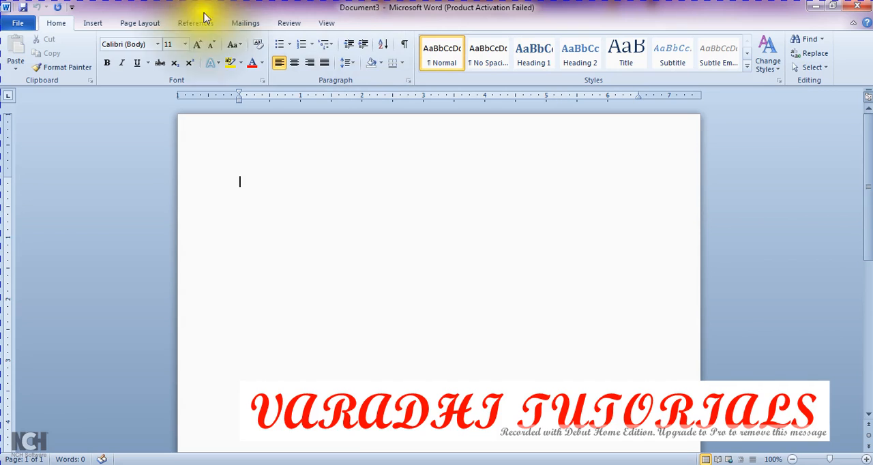
click(30, 30)
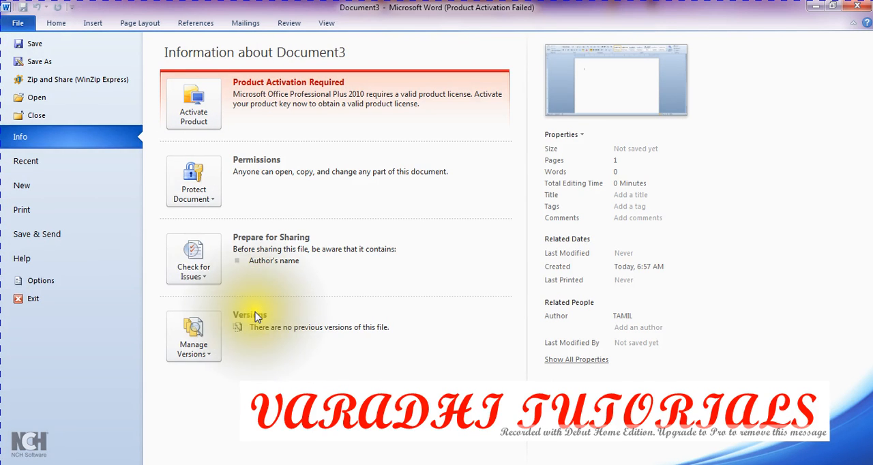
click(57, 24)
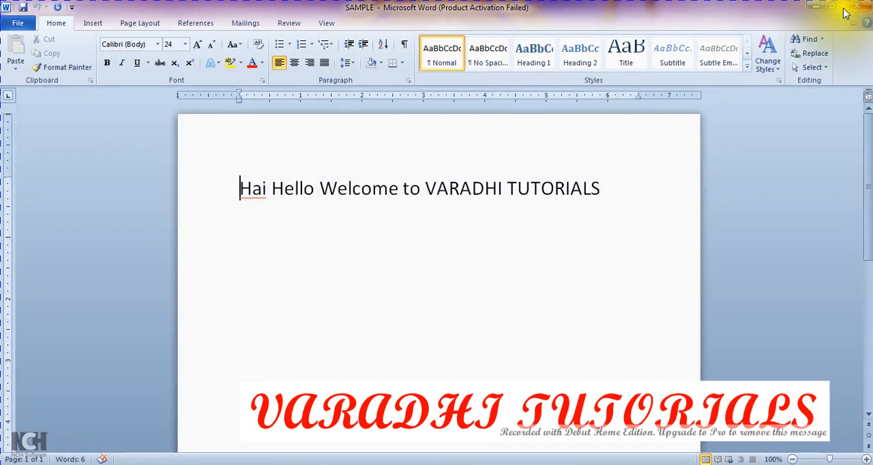
Step: Examine the print settings for SAMPLE, including the printer choices and the Microsoft XPS Document Writer properties, and close the properties
click(18, 23)
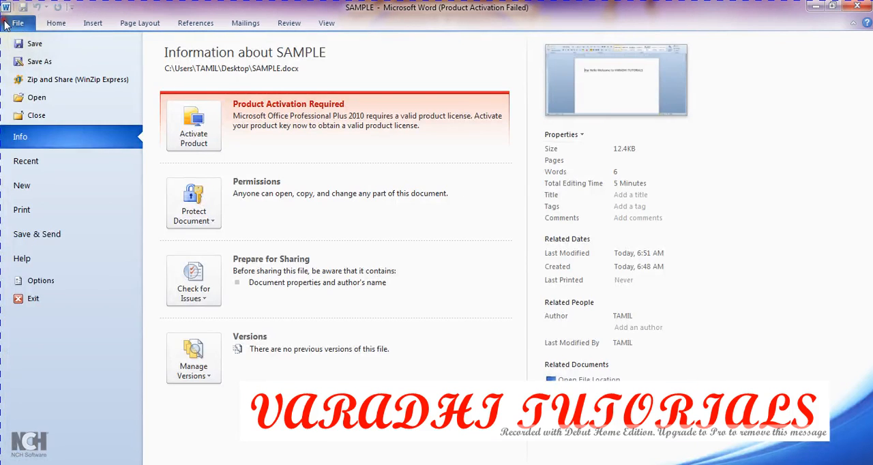
click(67, 210)
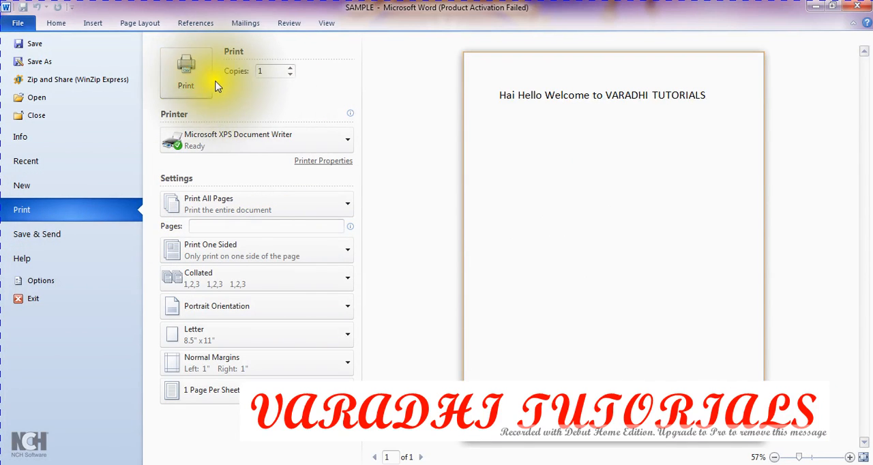
click(264, 150)
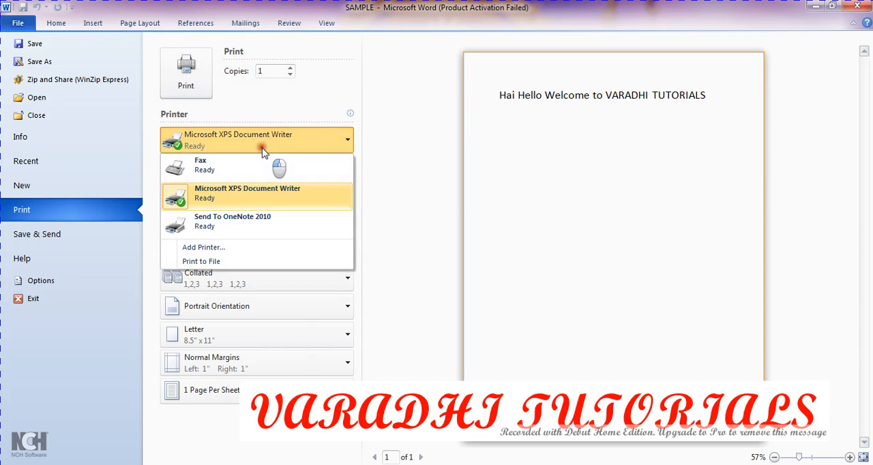
click(263, 151)
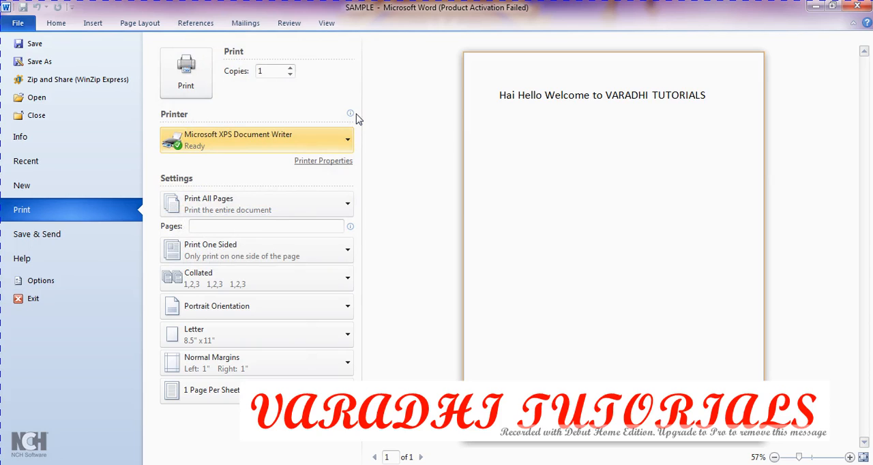
click(346, 162)
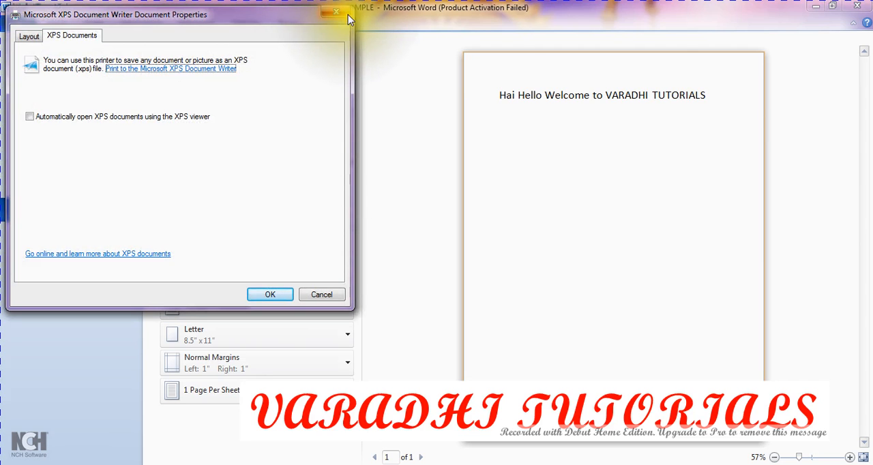
click(345, 13)
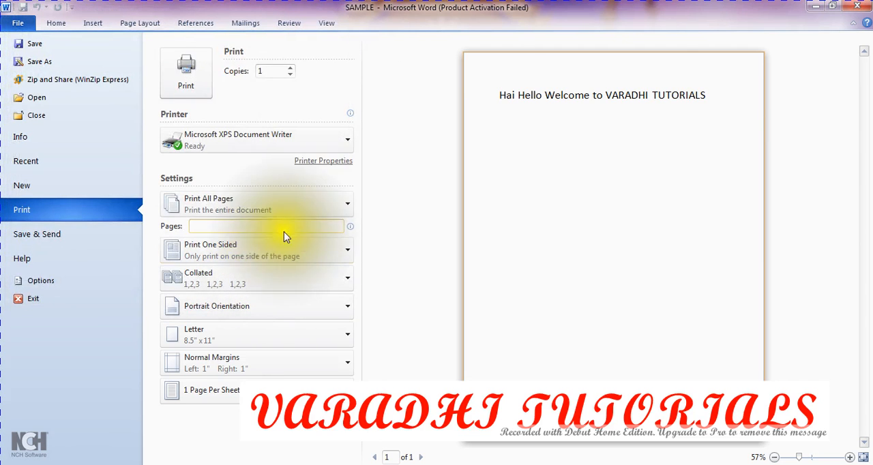
Step: Review the page range options for printing and set the pages to print to 1,3,5
click(316, 208)
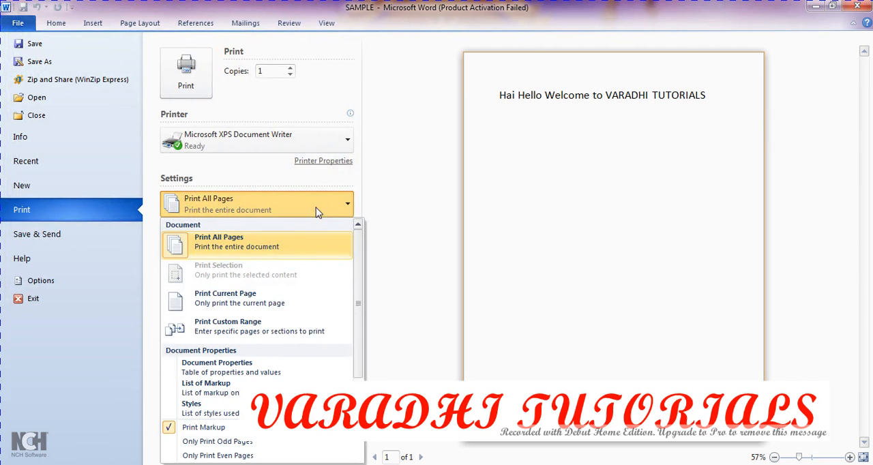
drag(359, 275, 359, 229)
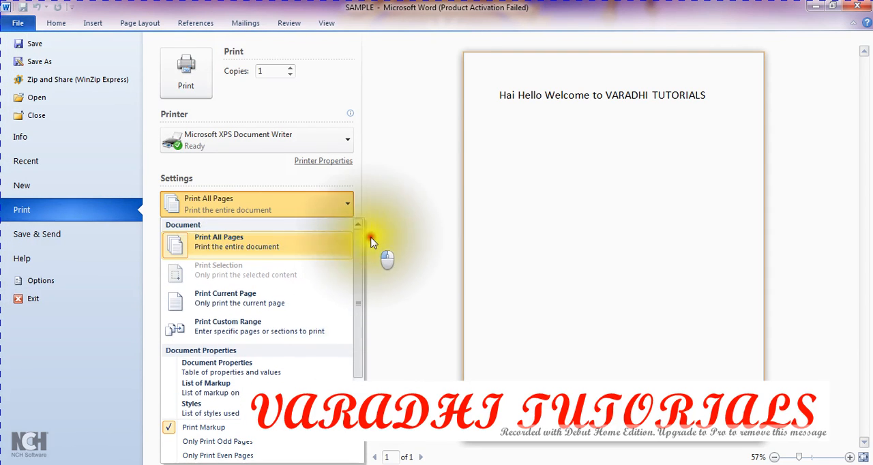
click(348, 207)
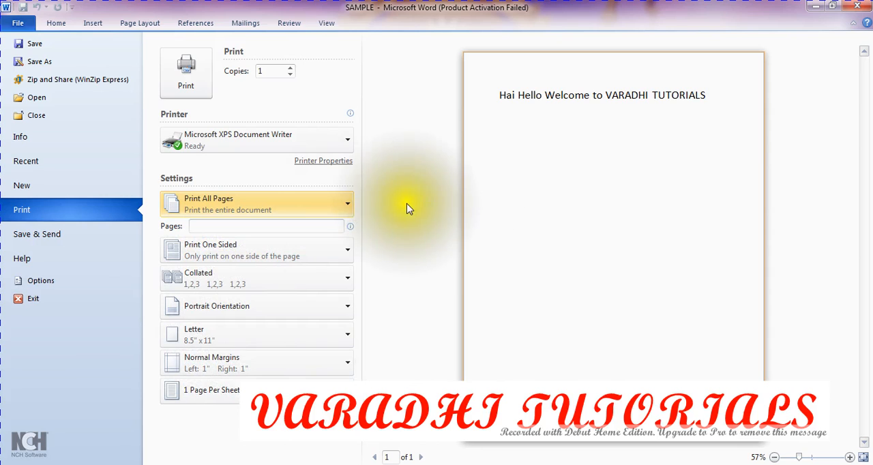
click(290, 229)
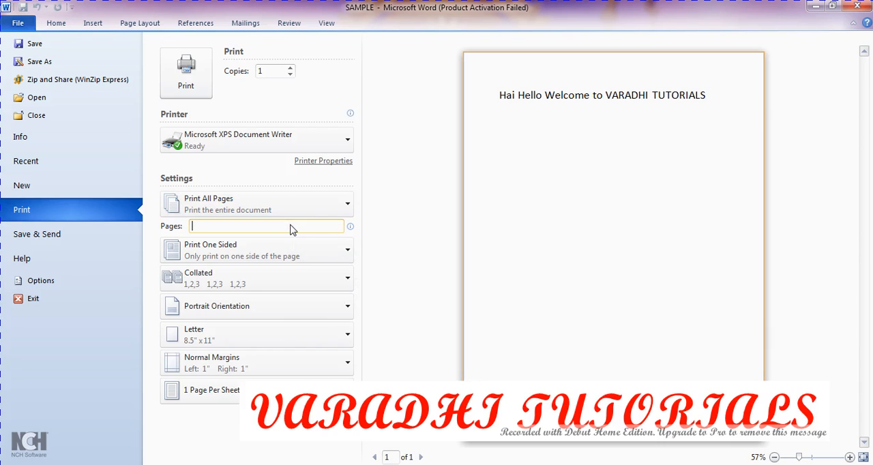
text(1,)
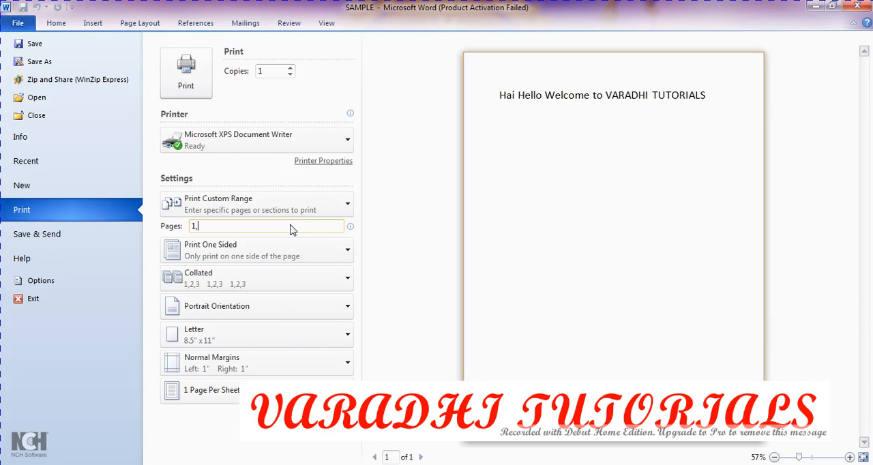
text(3,5)
Step: Examine the one-sided and both-sides printing choices and the collated and uncollated options without changing them
click(334, 247)
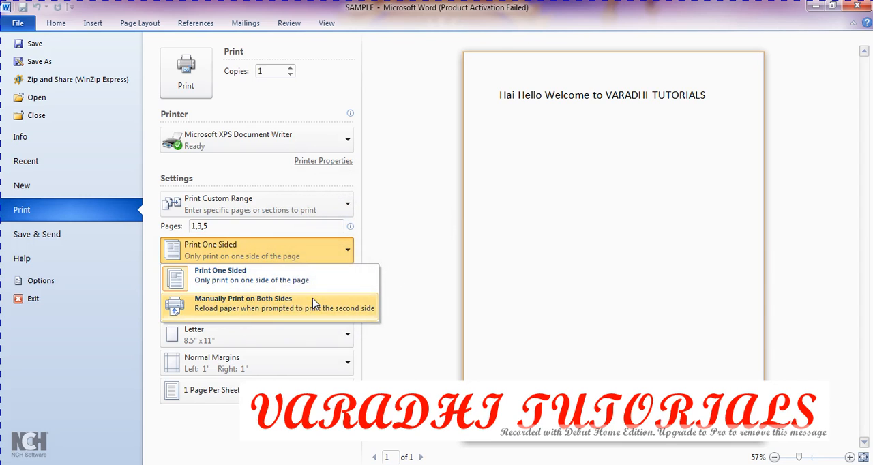
click(372, 256)
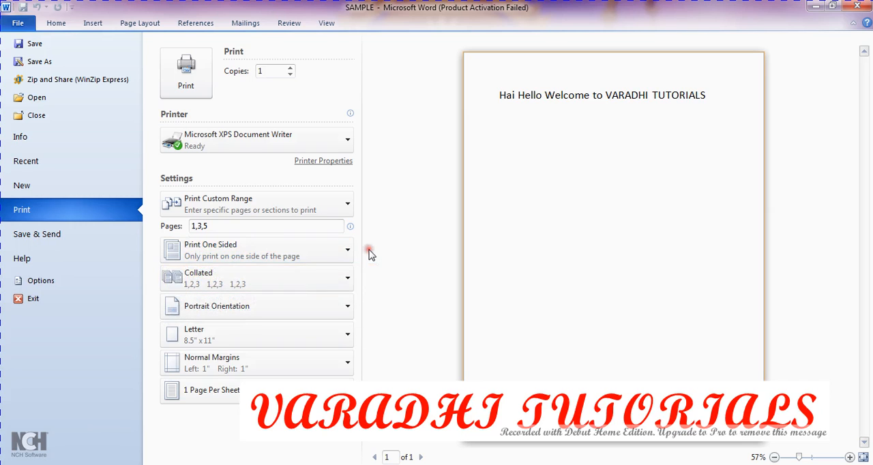
click(326, 285)
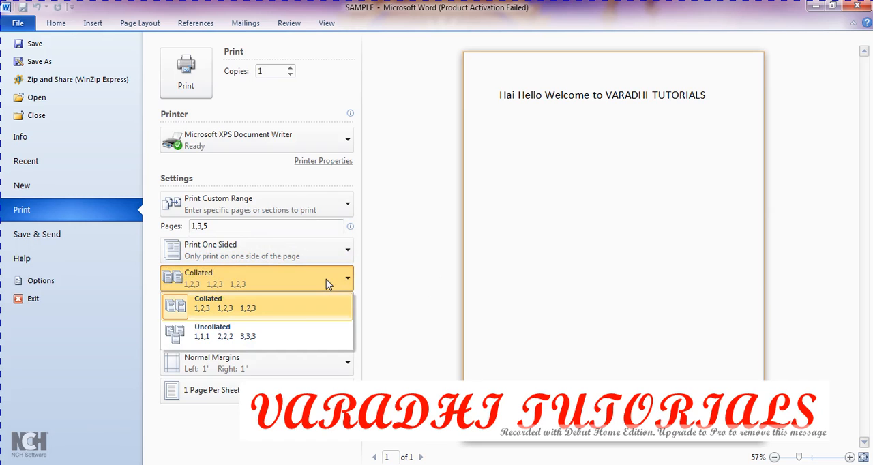
click(384, 251)
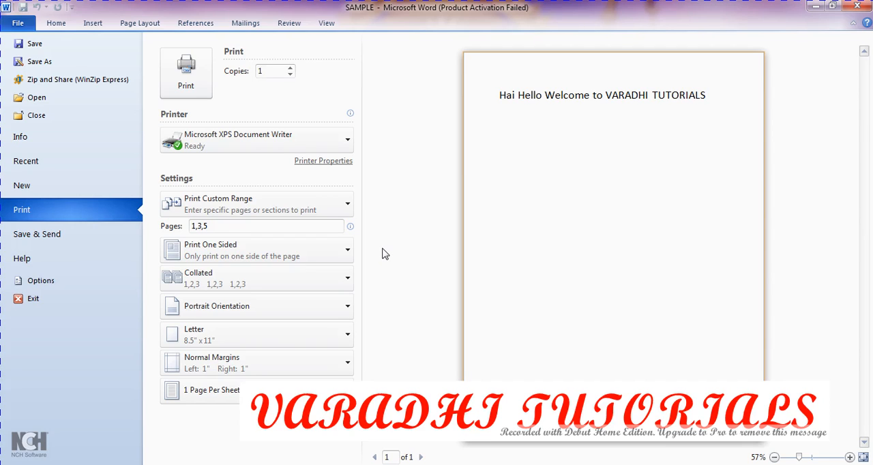
Step: Switch the page orientation to Landscape and back to Portrait to compare the print previews
click(330, 304)
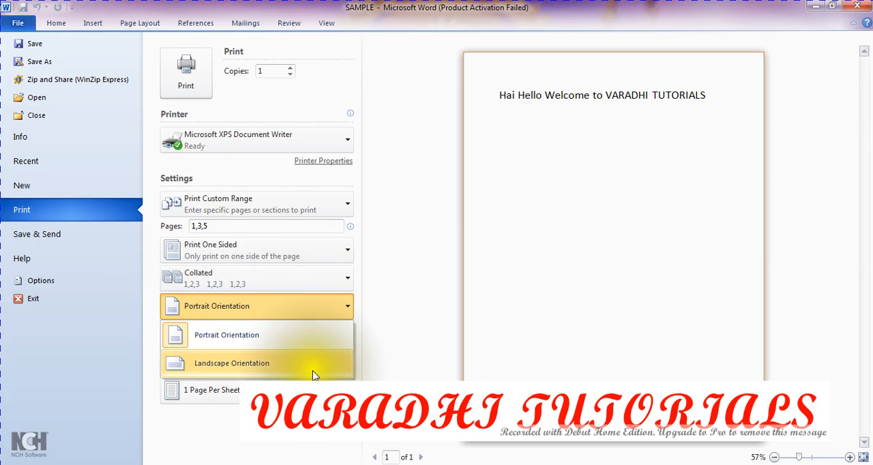
click(287, 364)
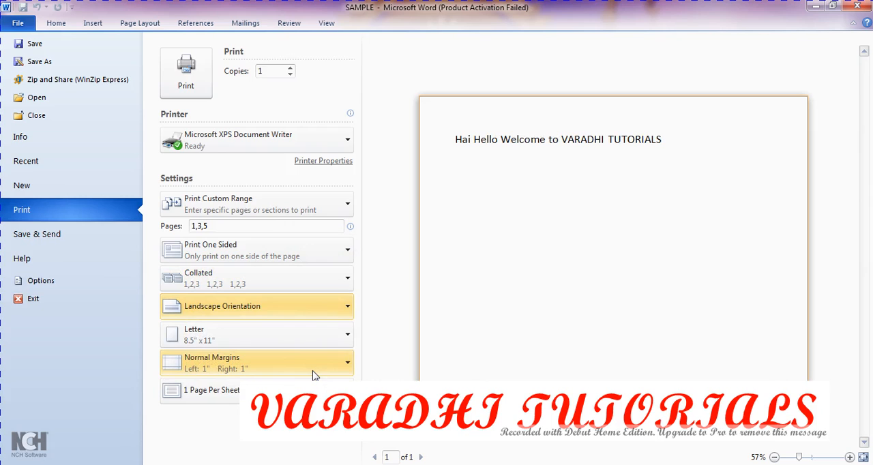
click(335, 306)
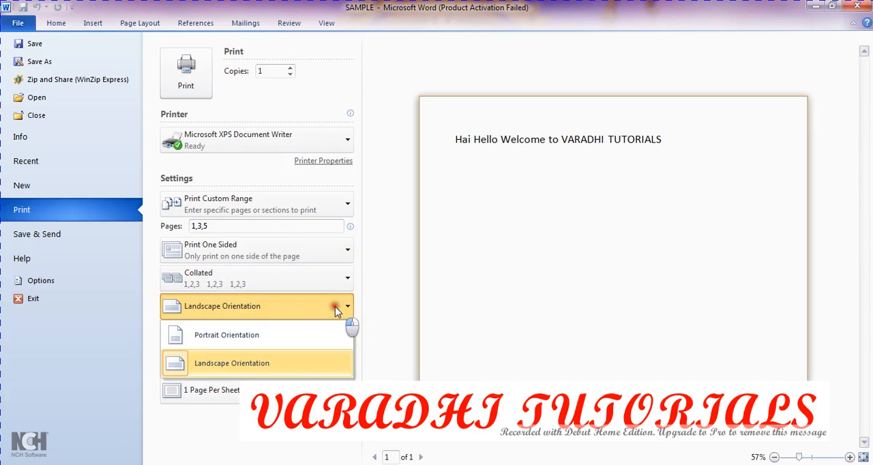
click(308, 346)
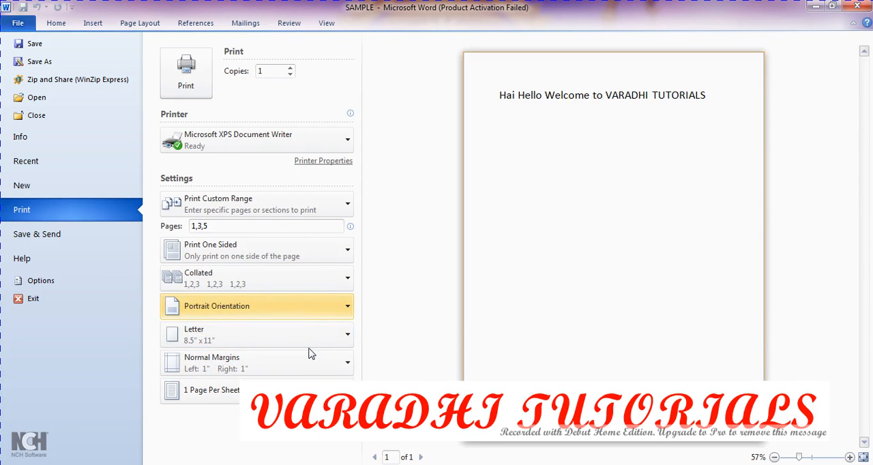
Step: Examine the paper size, margin and pages-per-sheet choices in the print settings, keeping the current selections
click(318, 339)
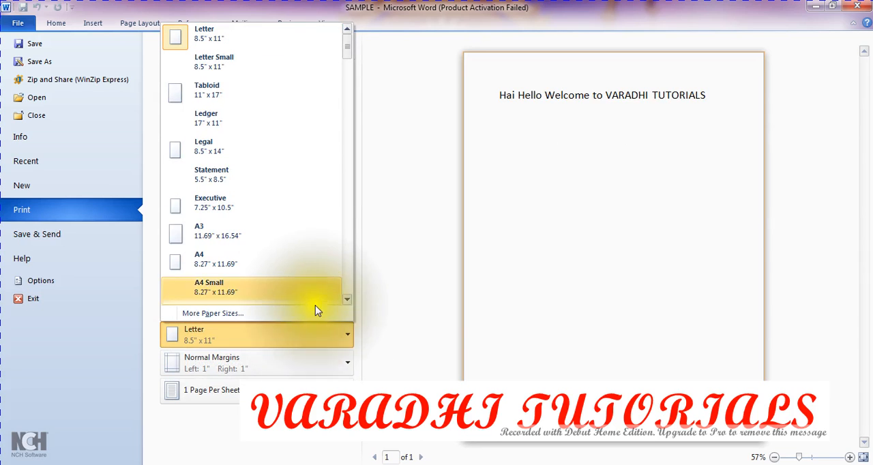
click(442, 182)
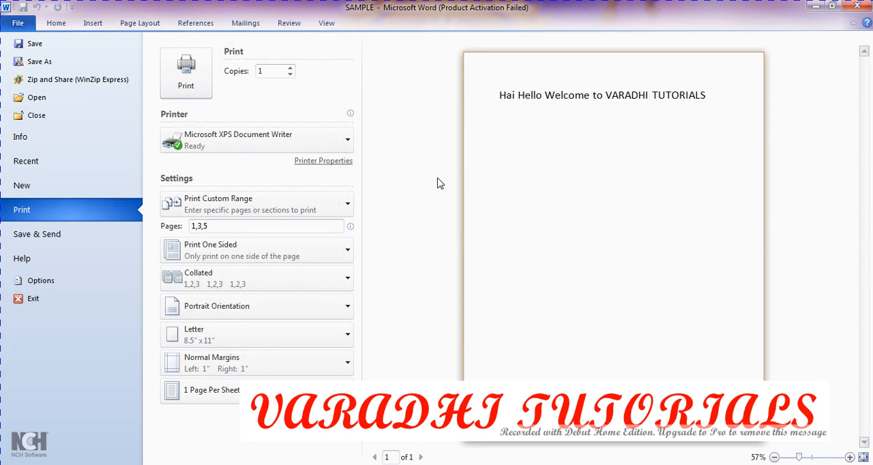
click(344, 335)
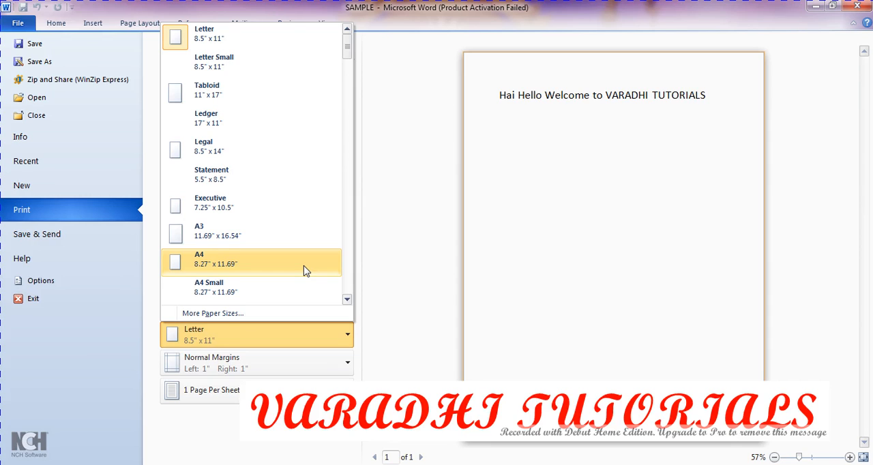
click(382, 263)
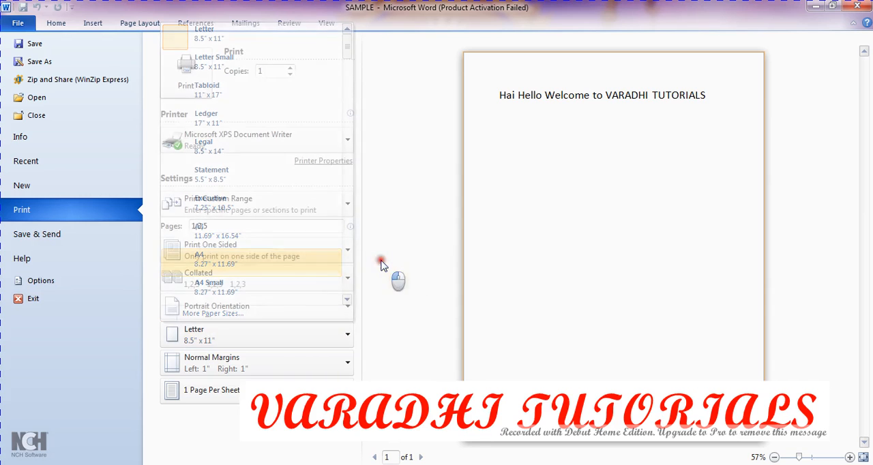
click(298, 373)
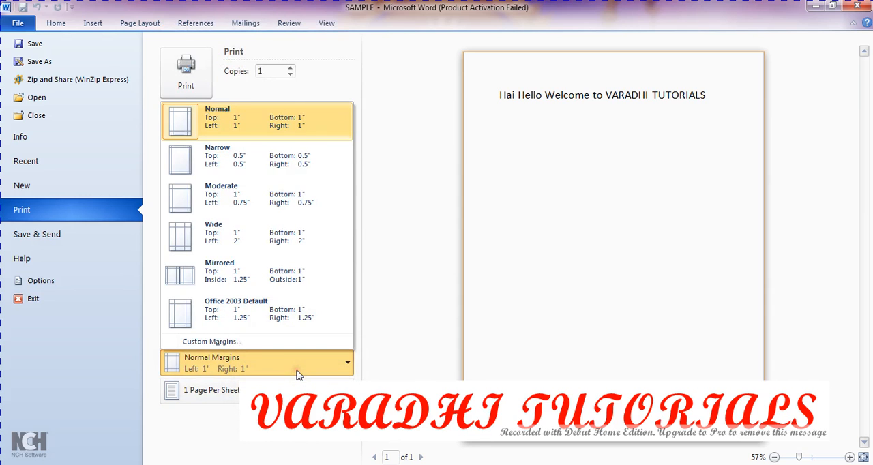
click(328, 110)
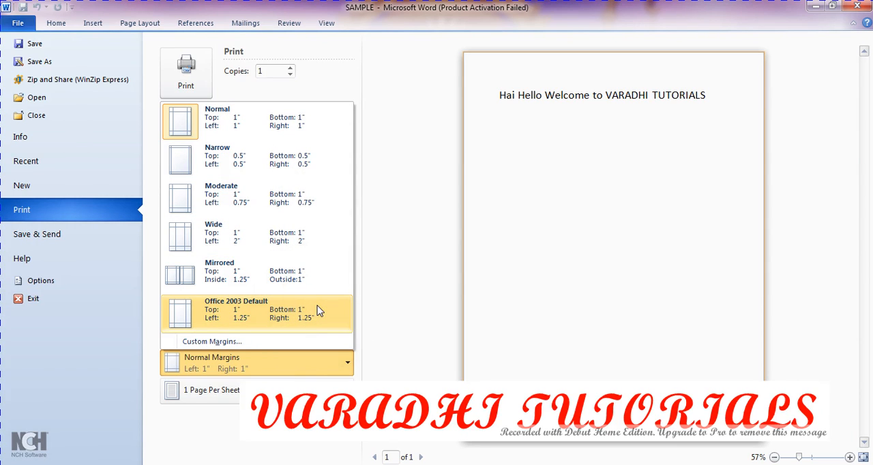
click(390, 328)
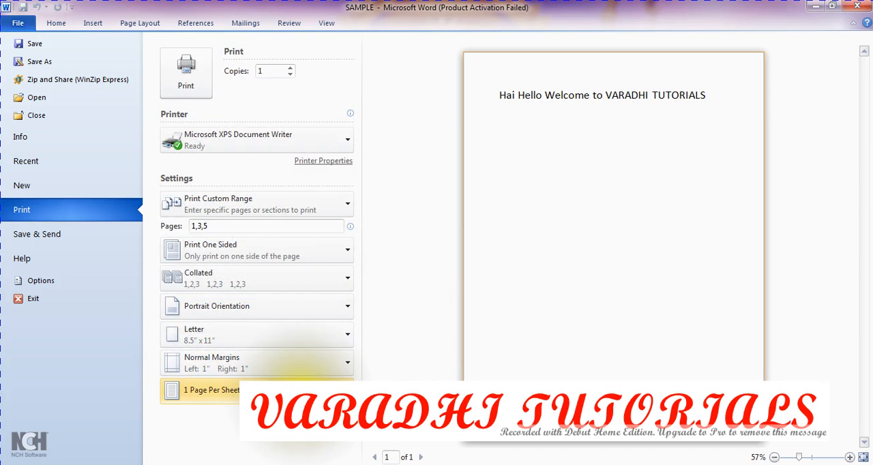
click(283, 391)
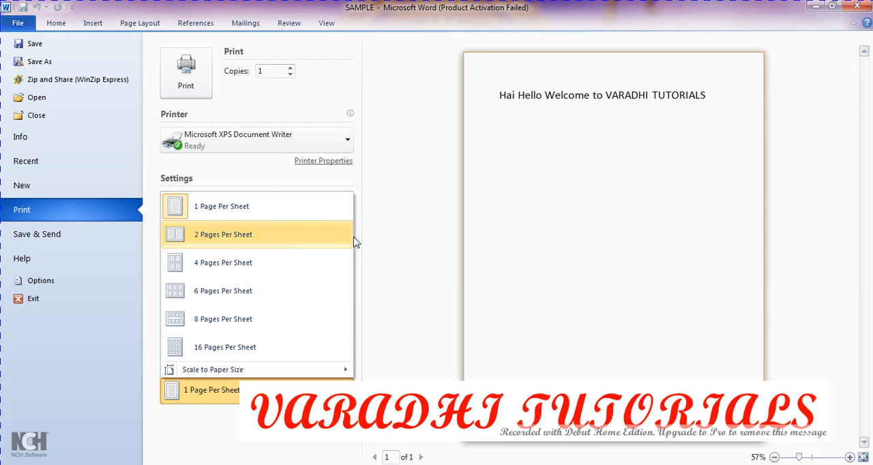
click(415, 253)
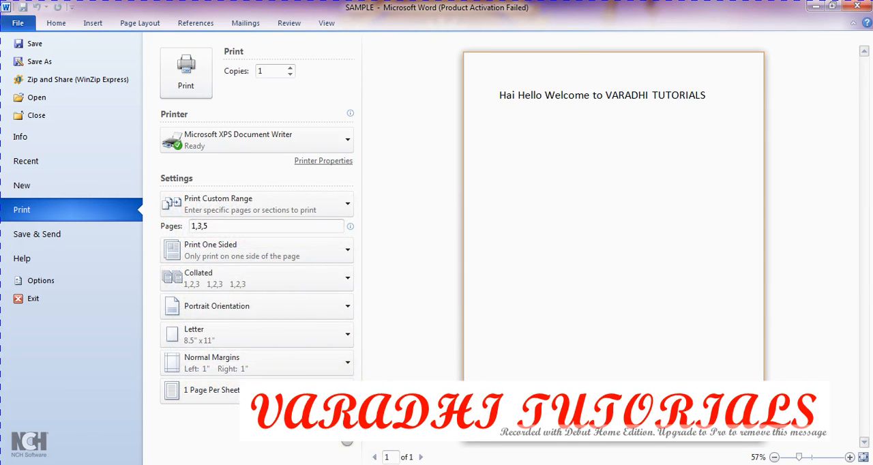
Step: Examine the margin settings and the full range of paper sizes in Page Setup, keeping the Letter size
click(334, 412)
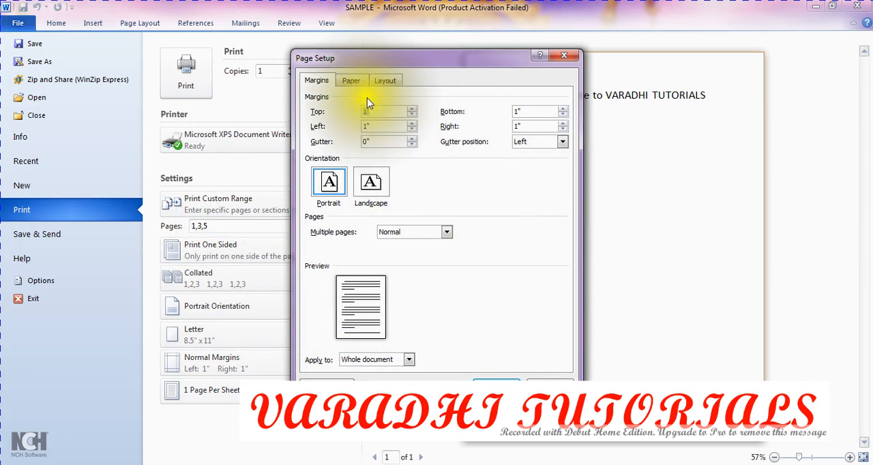
click(351, 81)
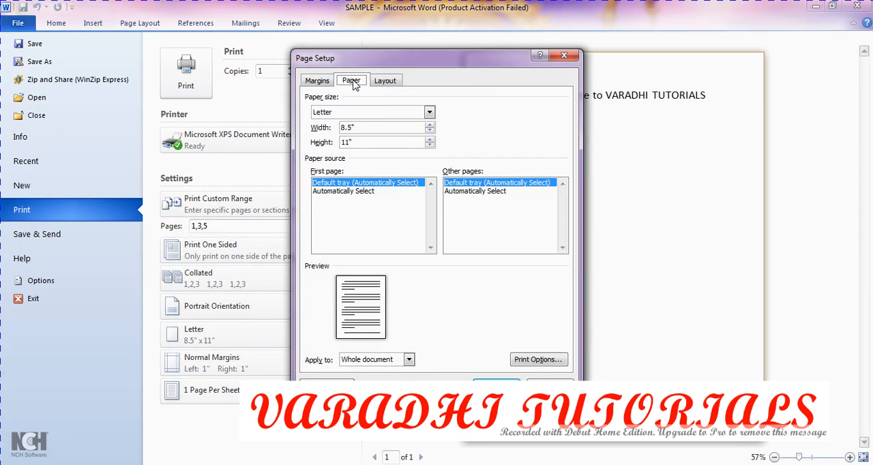
click(407, 111)
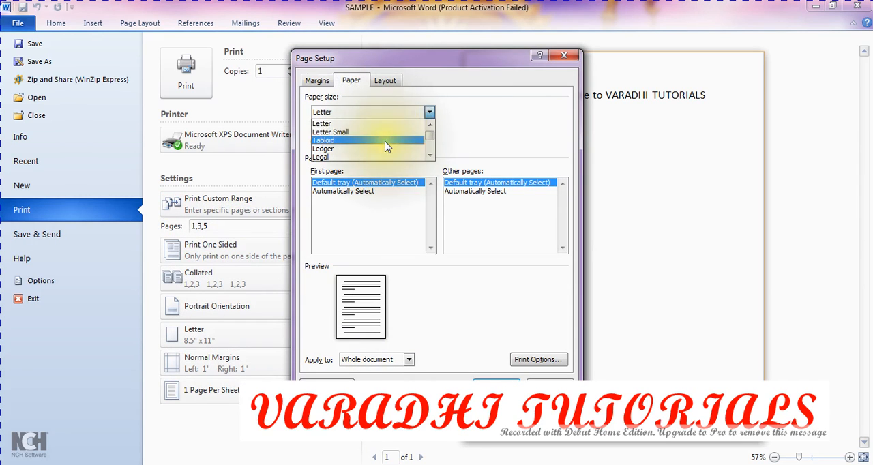
click(430, 139)
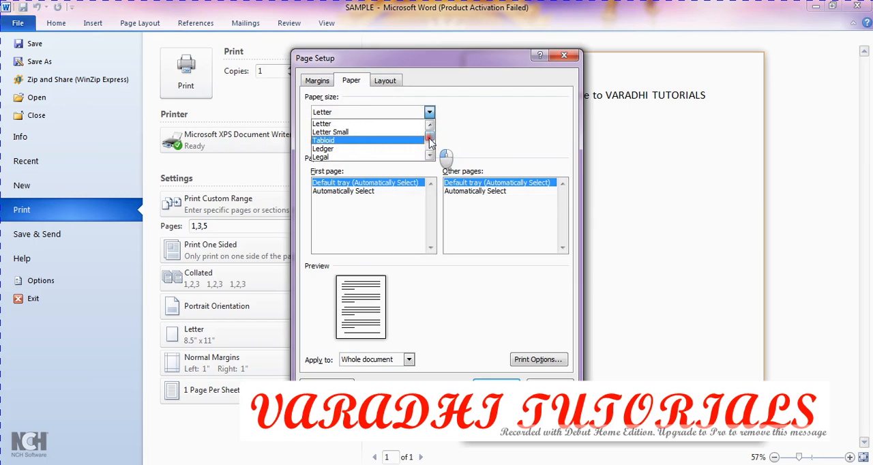
scroll(429, 139, down, 5)
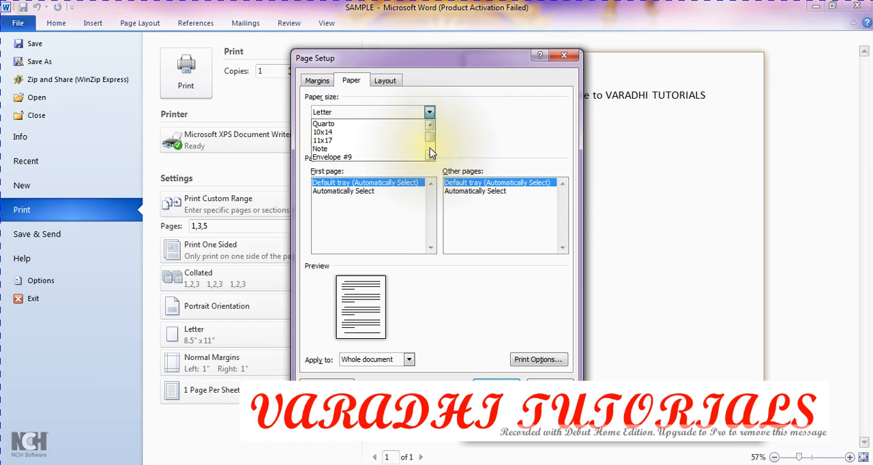
click(429, 154)
click(429, 154)
click(429, 154)
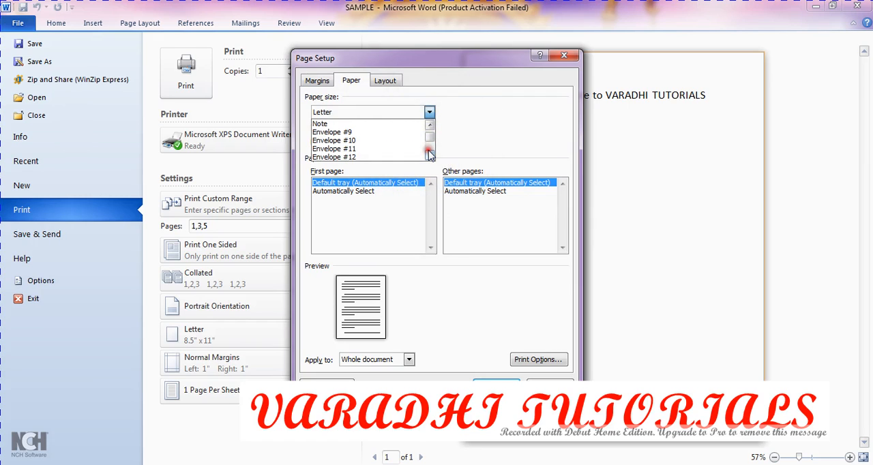
click(430, 155)
click(429, 155)
click(429, 155)
click(429, 154)
click(430, 155)
click(430, 155)
click(430, 155)
click(430, 155)
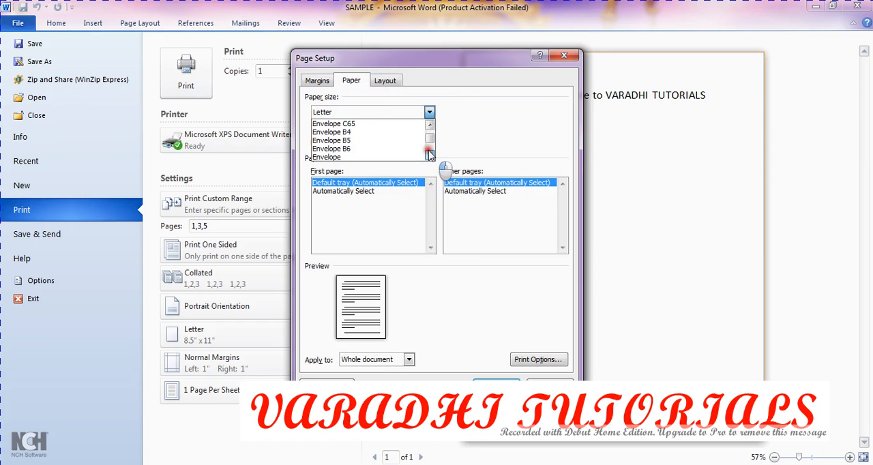
click(429, 155)
click(429, 155)
click(430, 155)
click(430, 155)
click(430, 155)
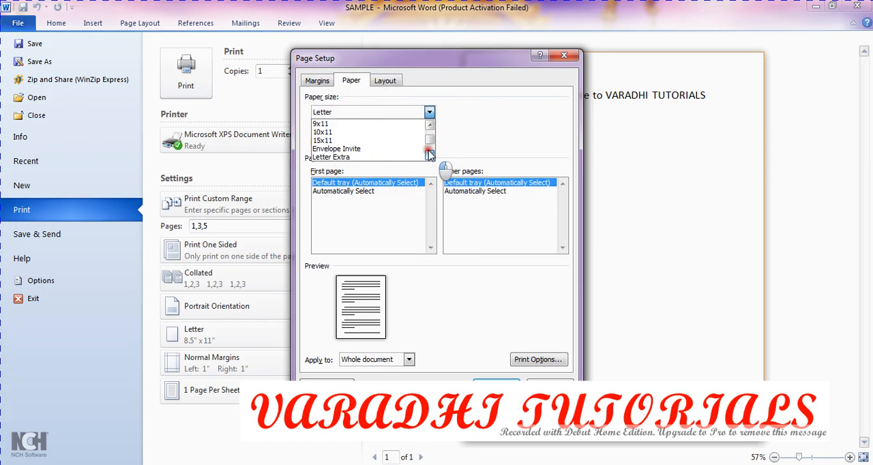
click(430, 155)
click(430, 155)
click(430, 155)
click(430, 155)
click(429, 155)
click(430, 155)
click(429, 154)
click(429, 155)
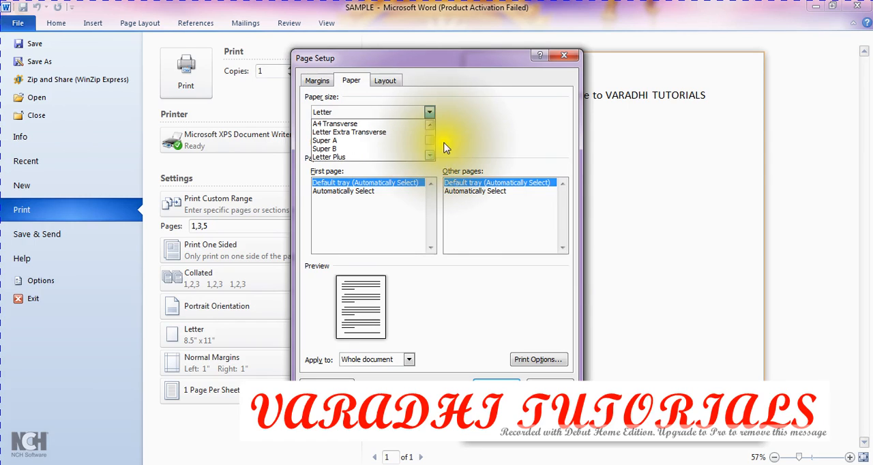
click(430, 126)
click(431, 126)
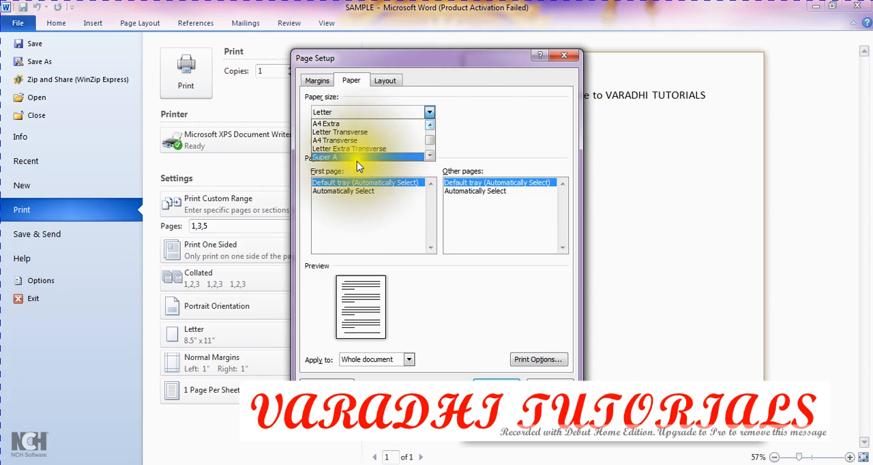
click(430, 127)
click(431, 126)
click(430, 126)
click(430, 126)
click(430, 126)
click(430, 126)
click(431, 126)
click(431, 126)
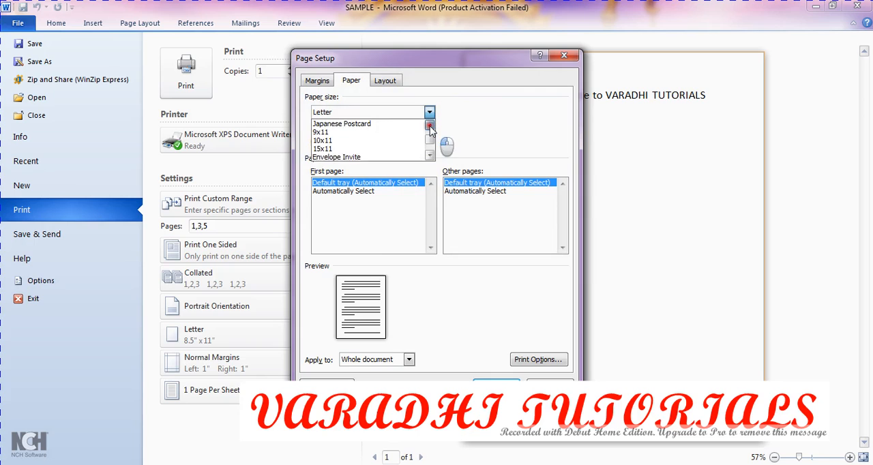
click(430, 126)
click(431, 126)
click(430, 126)
click(430, 127)
click(430, 126)
click(431, 126)
click(431, 126)
click(431, 127)
scroll(431, 130, down, 3)
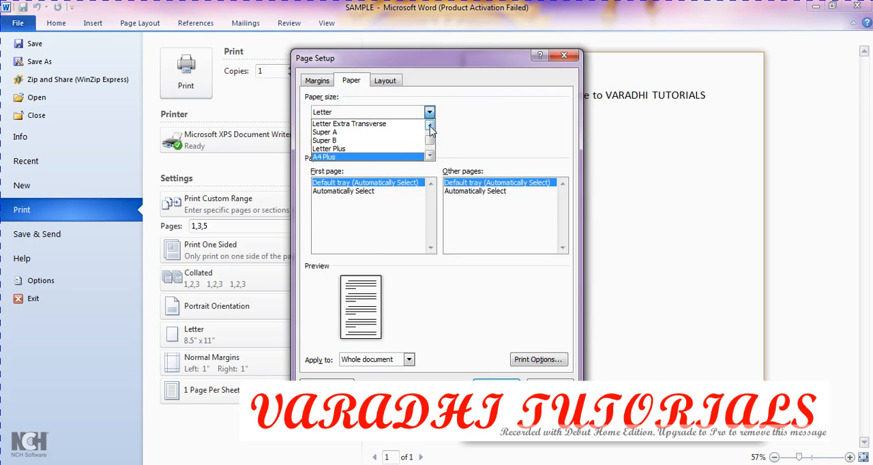
scroll(430, 129, down, 7)
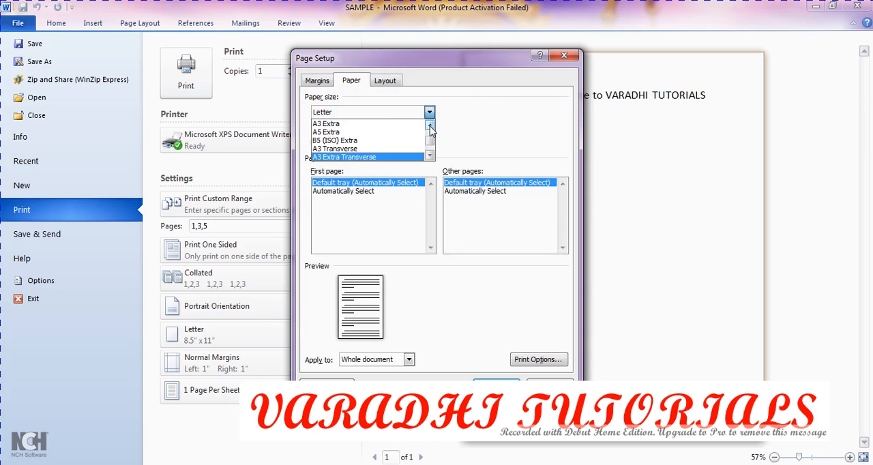
scroll(431, 130, down, 15)
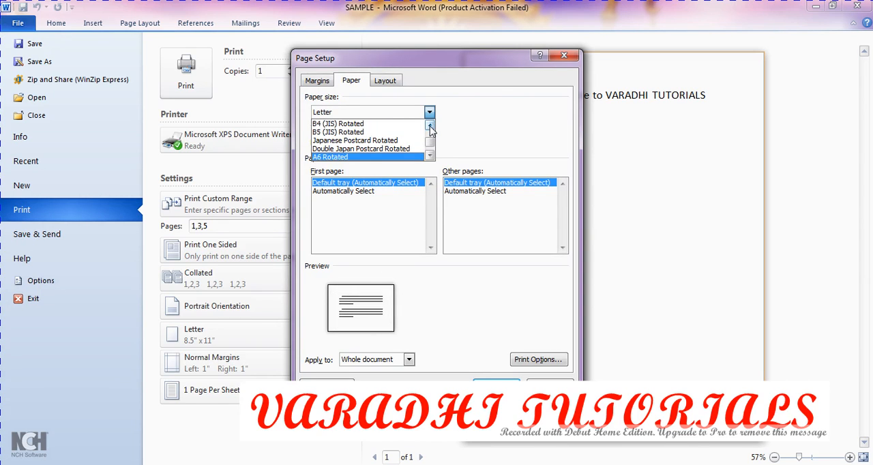
click(505, 146)
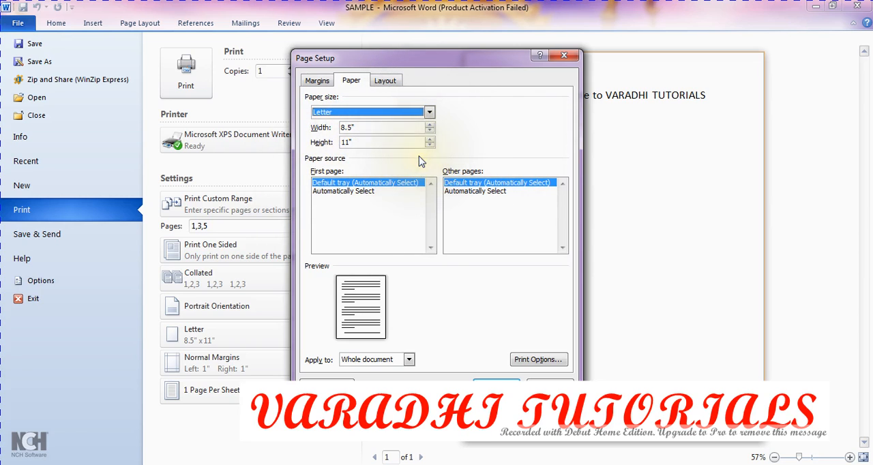
Step: Review the Page Setup layout settings for sections, headers and footers, and leave Page Setup without applying changes
click(386, 80)
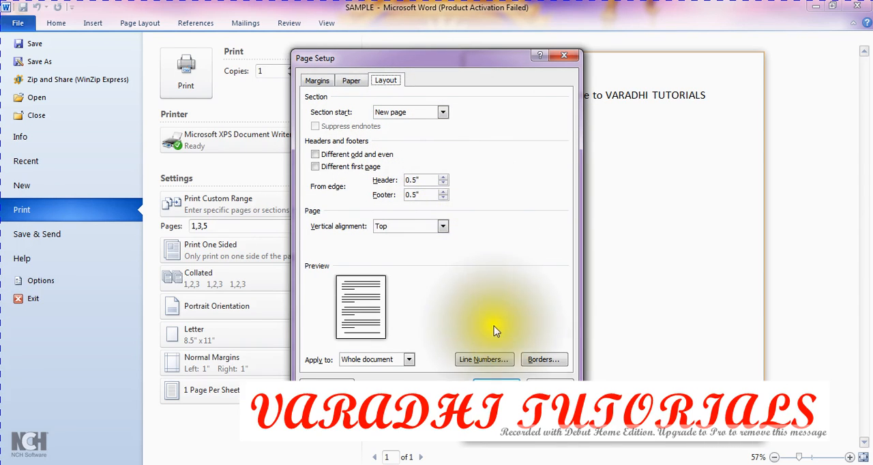
click(549, 386)
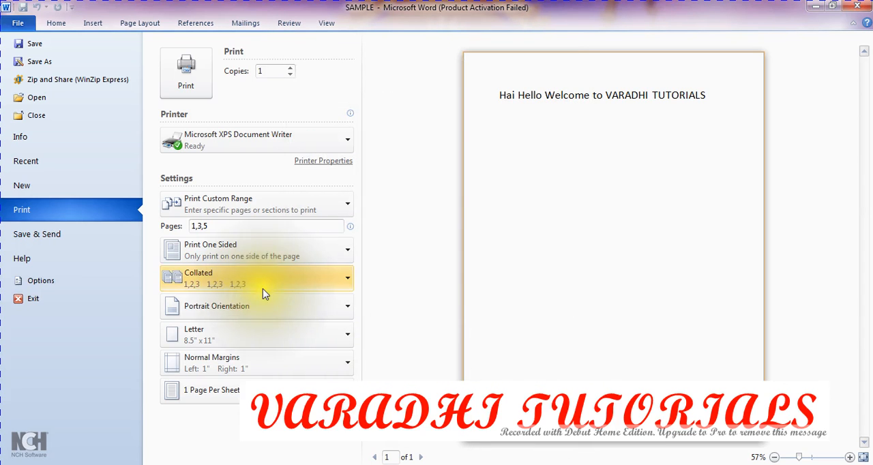
Step: Examine the Save & Send choices and the document formats offered for changing the file type
click(65, 236)
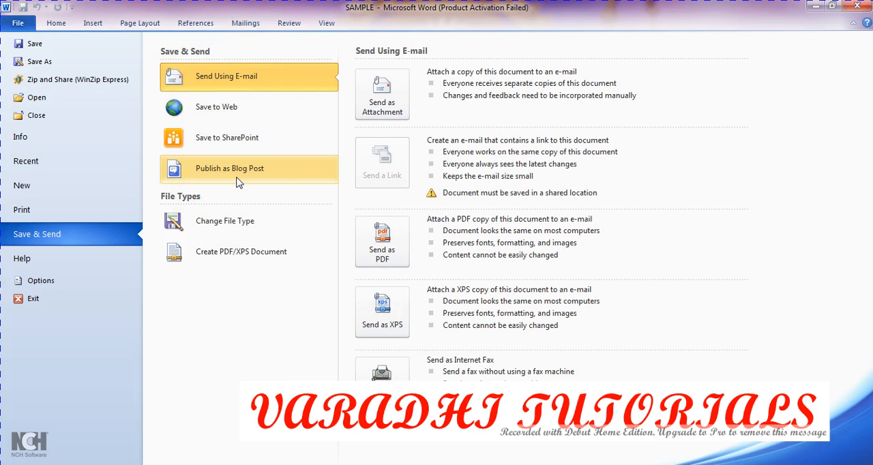
click(232, 225)
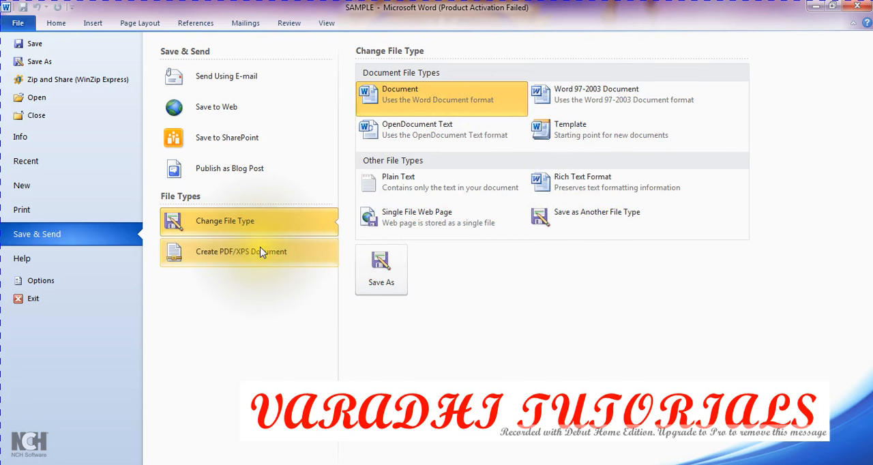
Step: Review the Help information and the General section of Word Options, leaving the options without changes
click(103, 259)
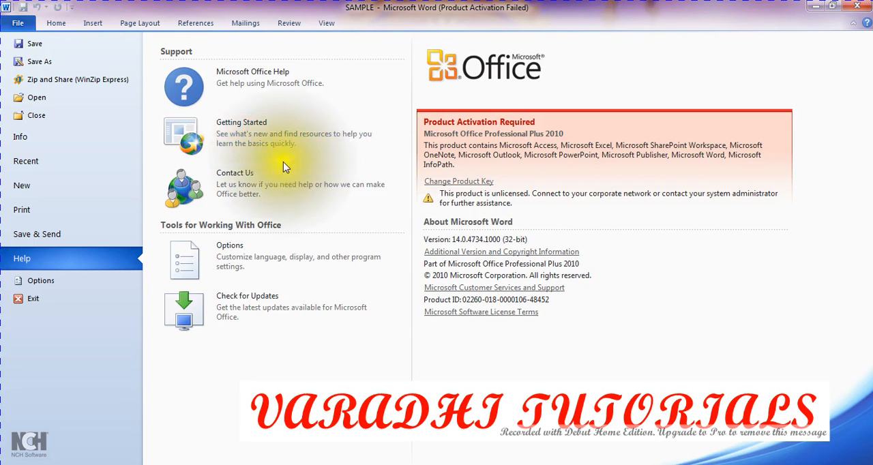
click(87, 284)
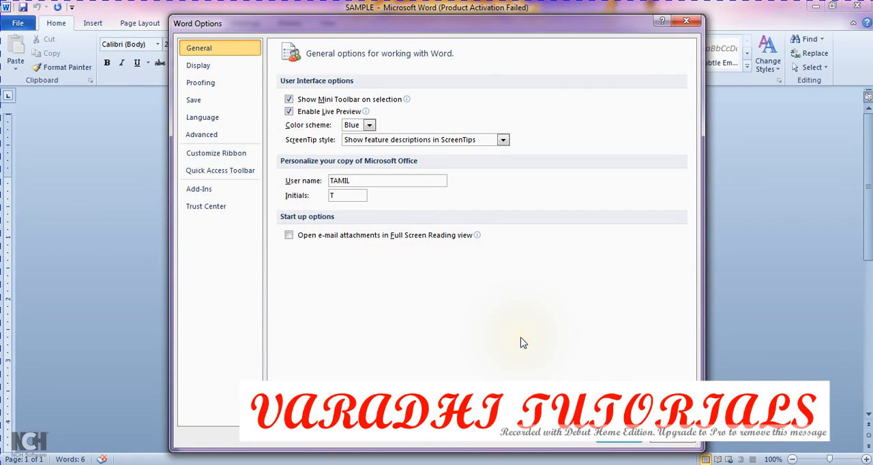
click(672, 440)
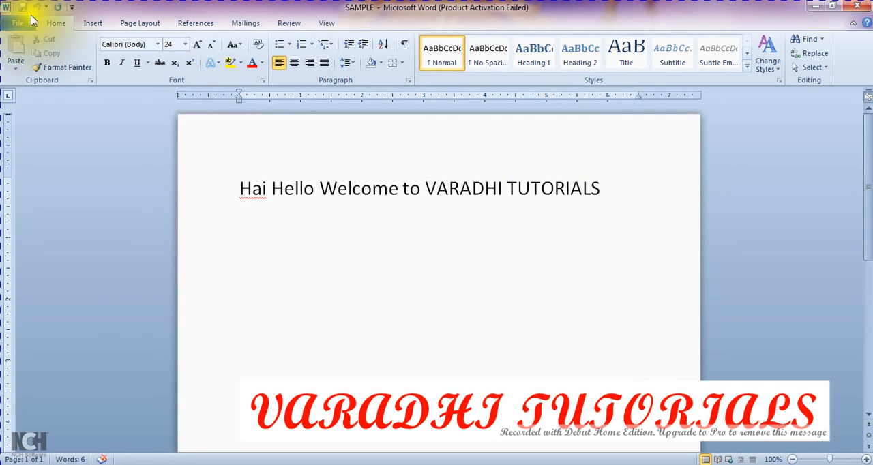
Step: Exit Word through the File commands and save the changes made to the SAMPLE document
click(19, 23)
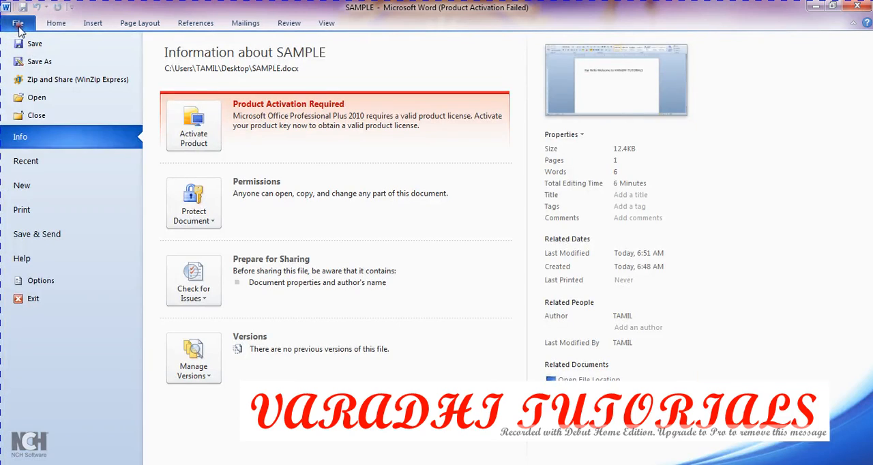
click(71, 303)
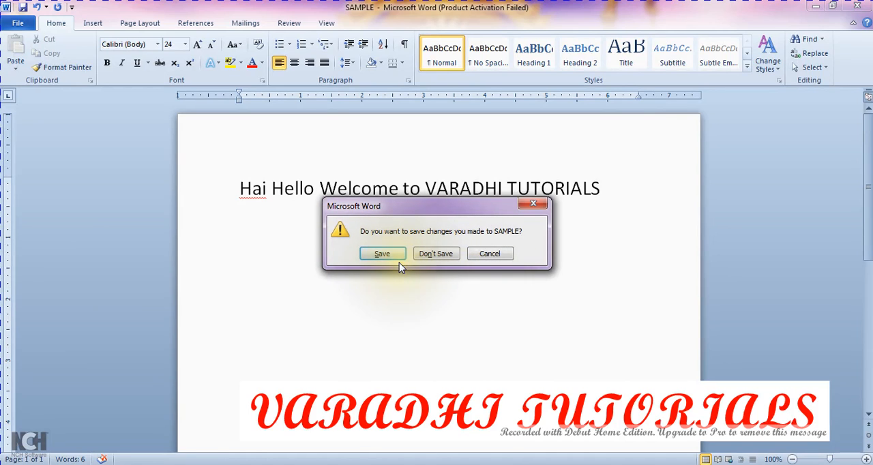
click(383, 255)
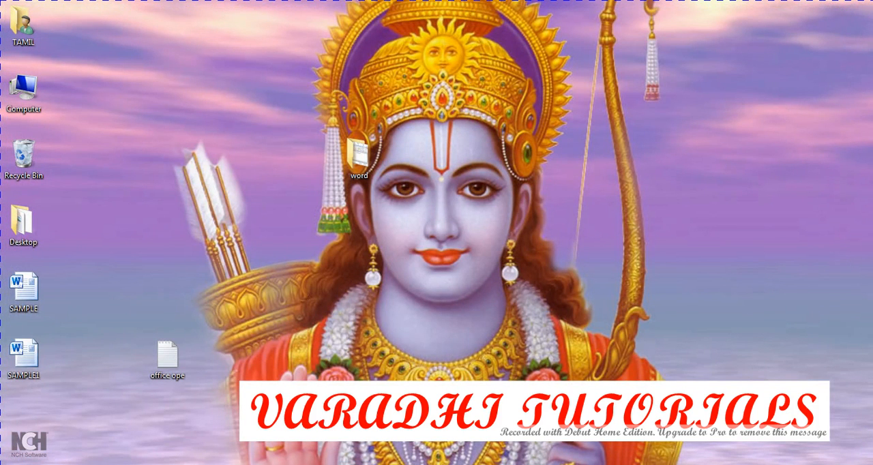
Step: Start Microsoft Word 2010 again with a blank document and dismiss the Office Activation Wizard
key(super)
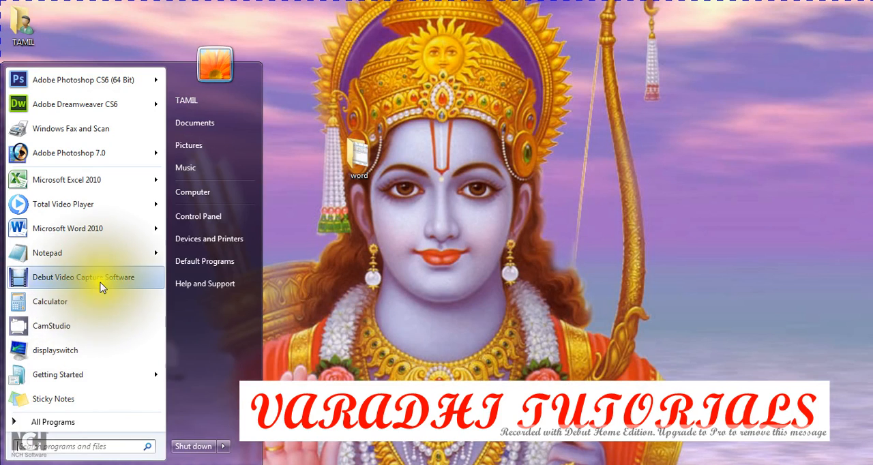
click(86, 227)
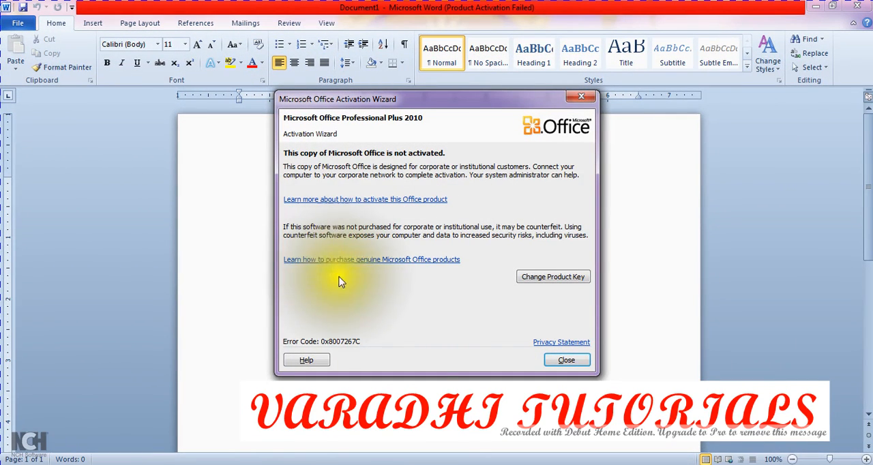
click(564, 360)
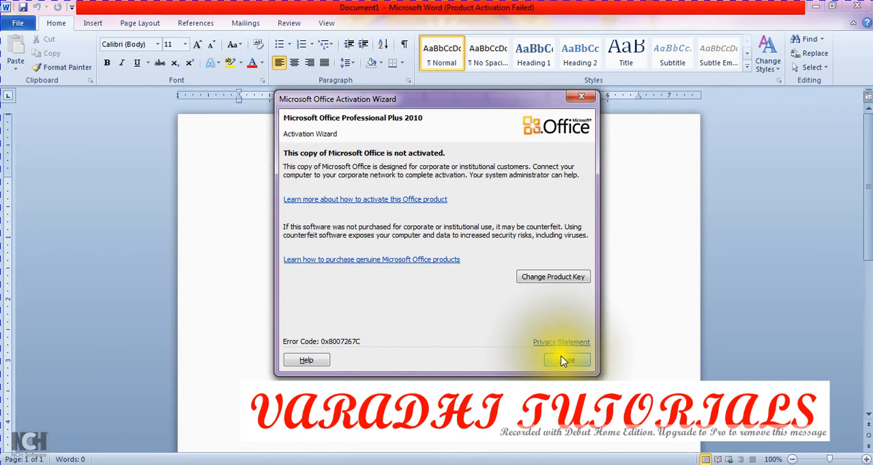